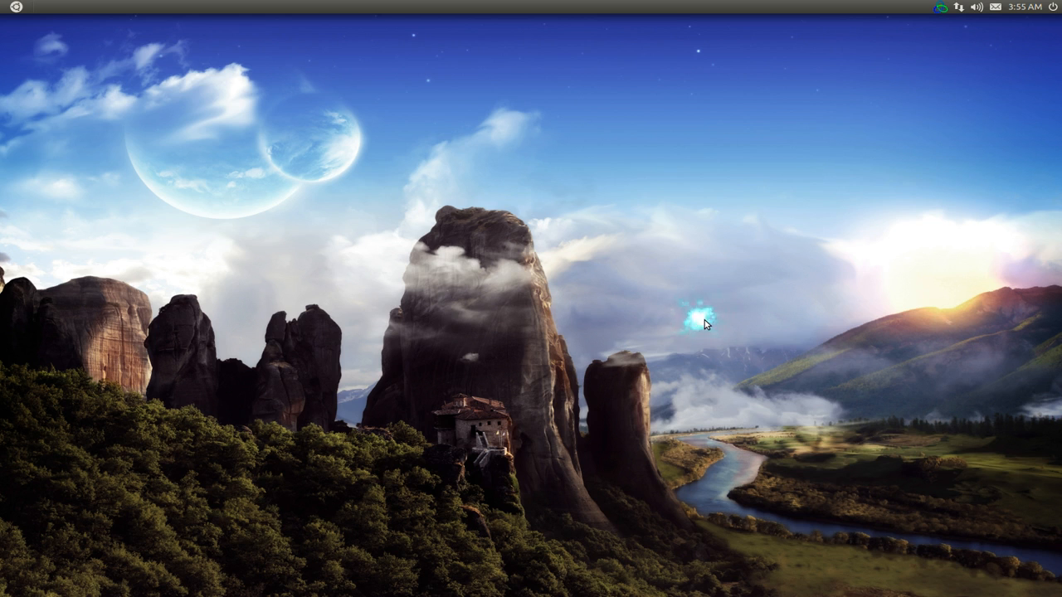
- Launch CompizConfig Settings Manager and filter the plugin list for "expo"
key(ctrl+space)
text(ccsm)
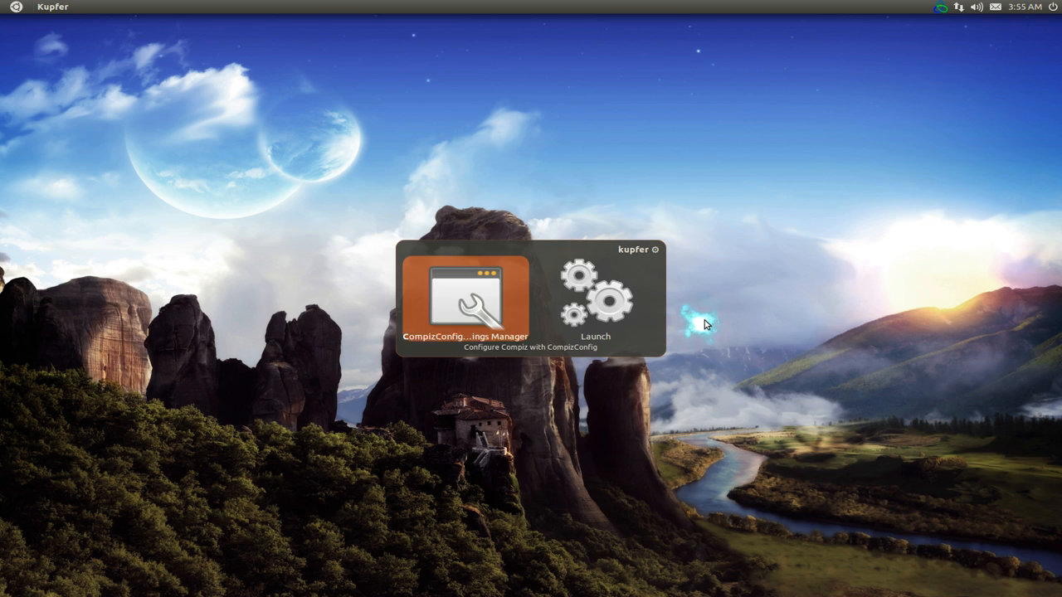
key(Return)
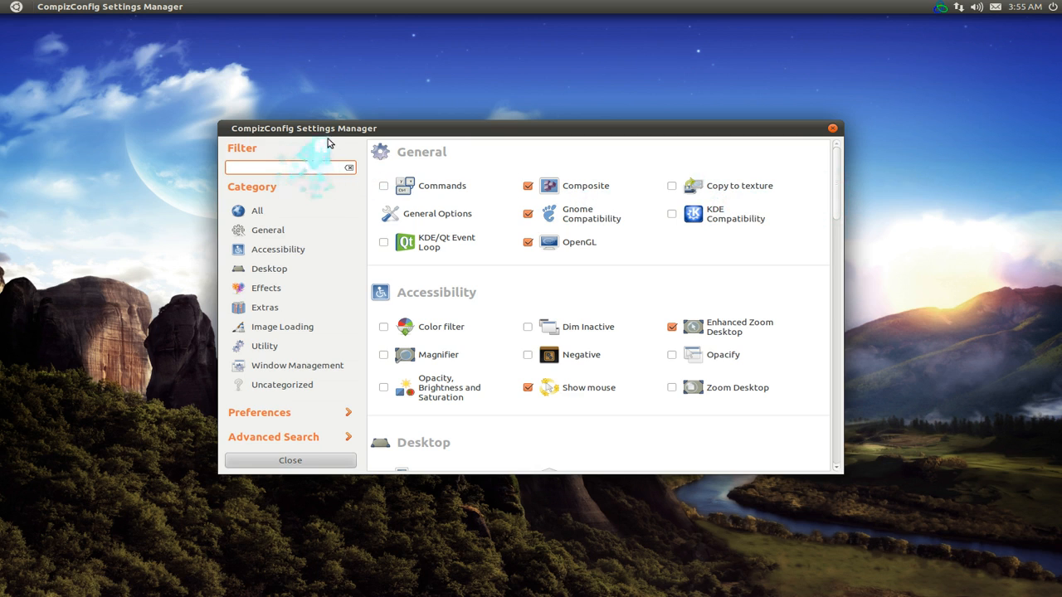
text(expo)
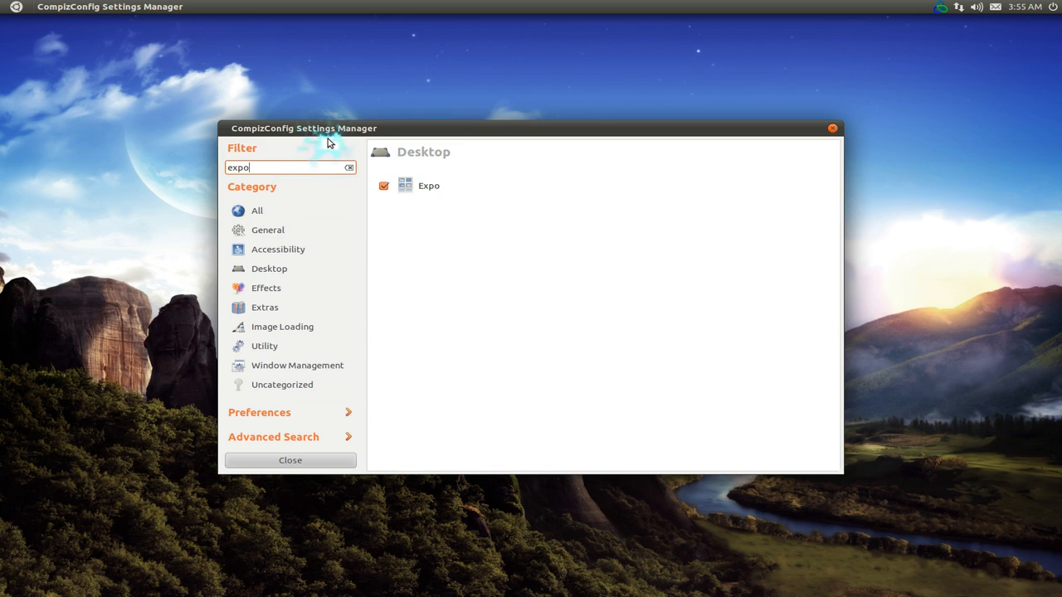
- Show all workspaces with the Workspace Switcher and return to the current workspace
mouse_move(2, 75)
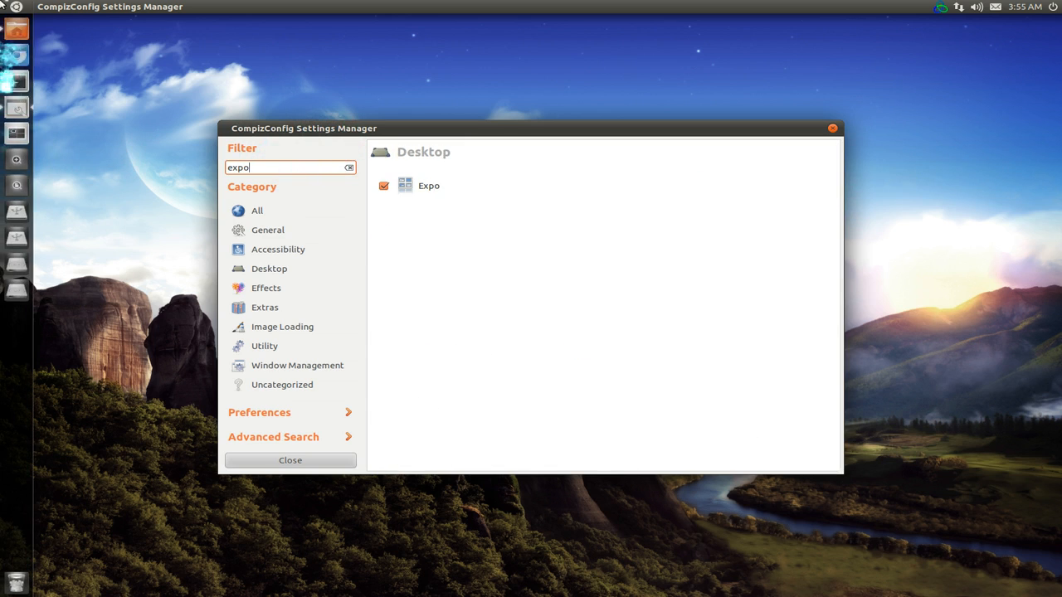
click(21, 138)
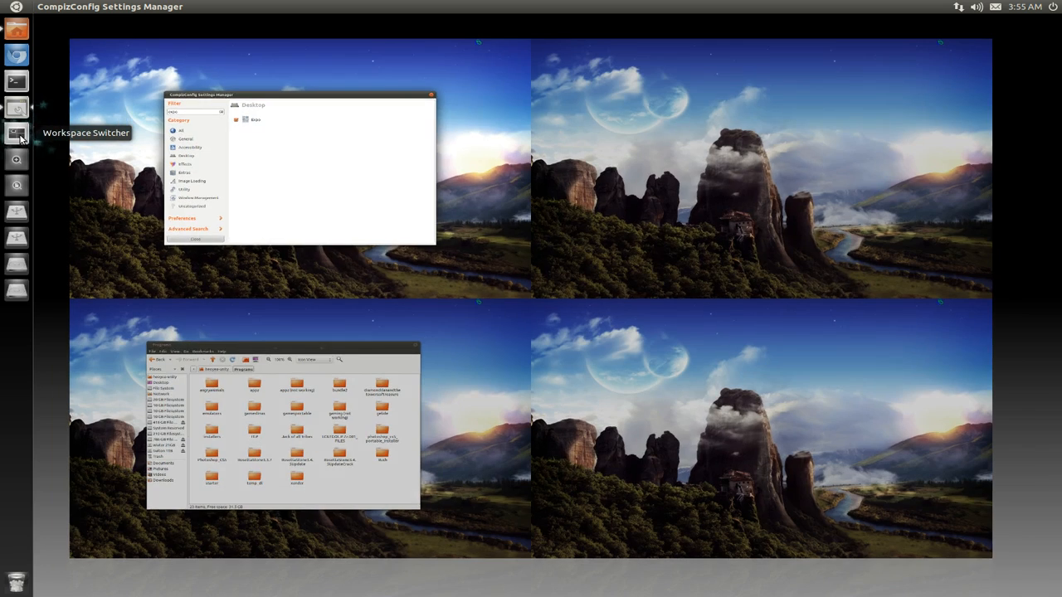
click(21, 137)
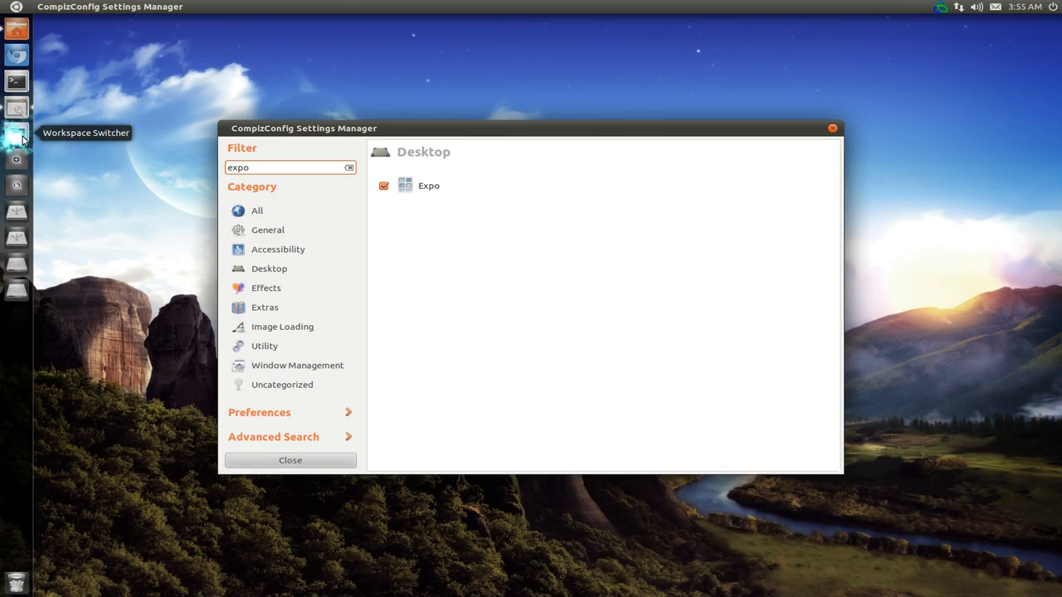
- Open the Expo plugin's Behaviour settings and preview the workspace overview from the bottom-right screen corner
click(430, 195)
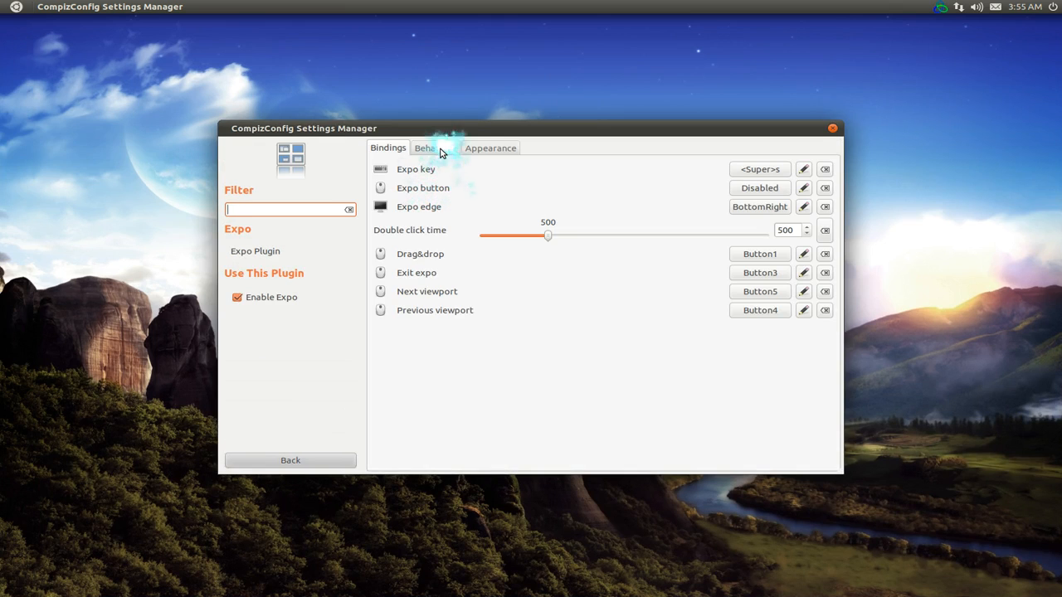
click(441, 149)
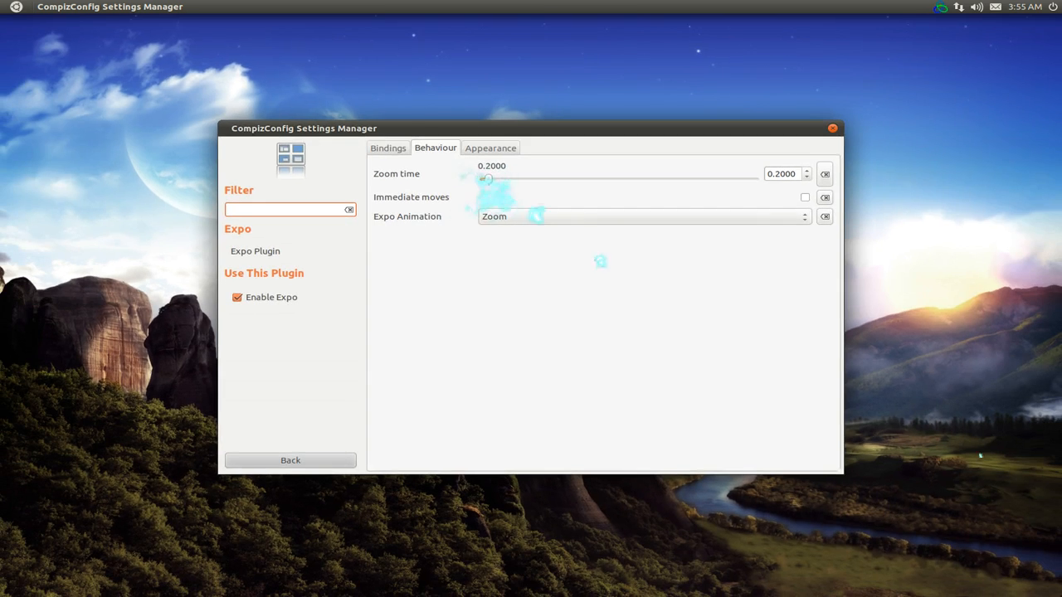
mouse_move(1061, 596)
double_click(275, 200)
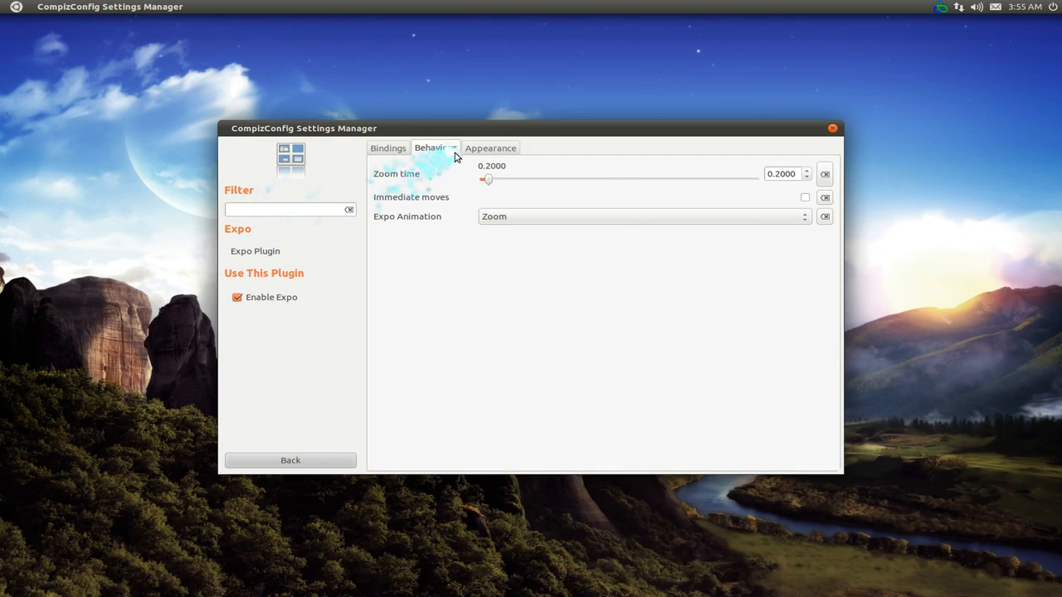
- Reset Expo's viewport distance to its default of 0.8 and check the spacing between workspaces in the overview
click(487, 151)
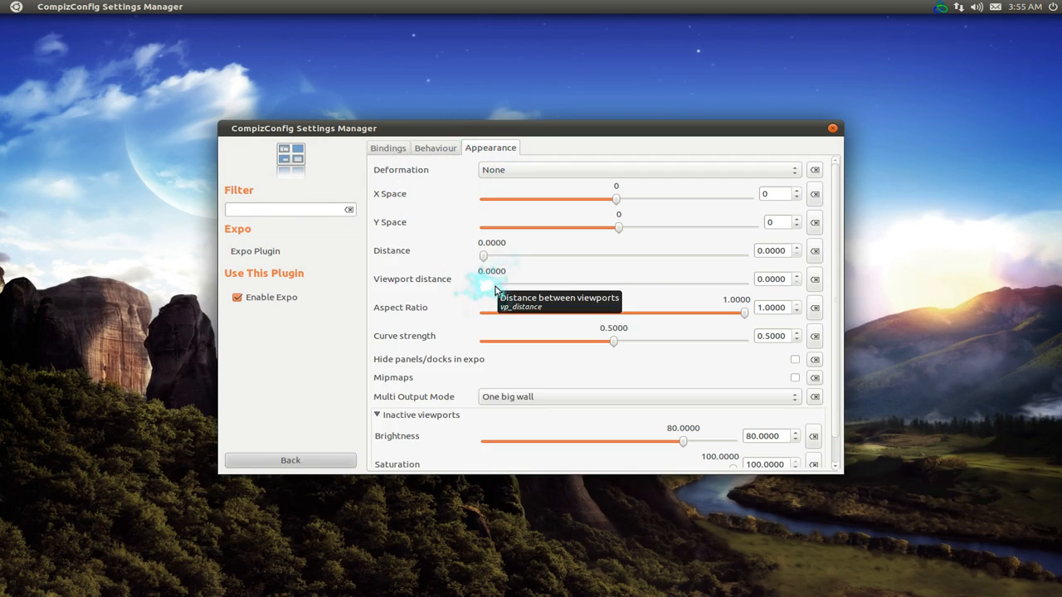
click(816, 282)
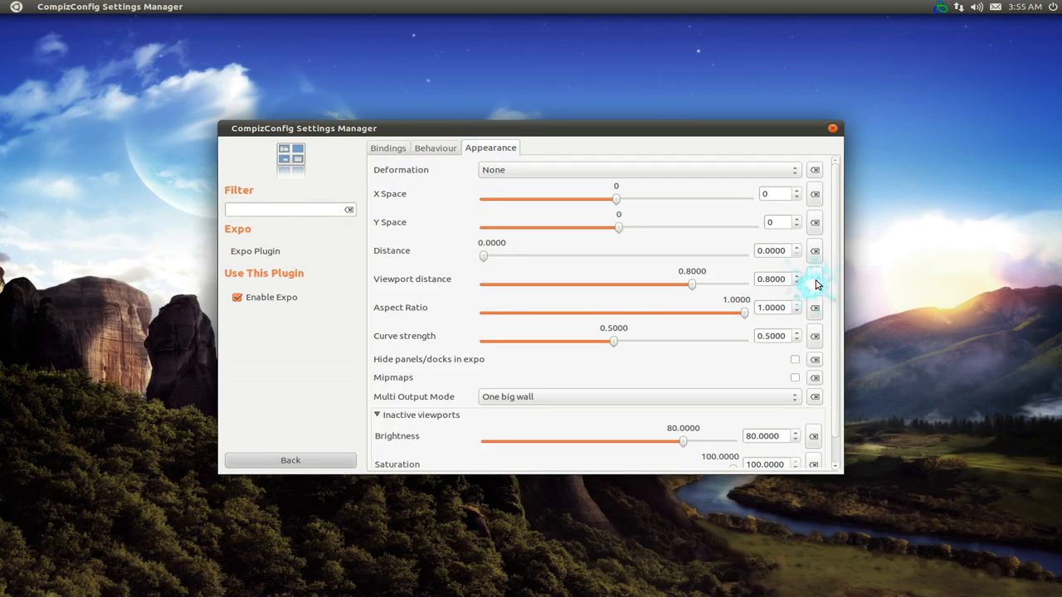
key(super+e)
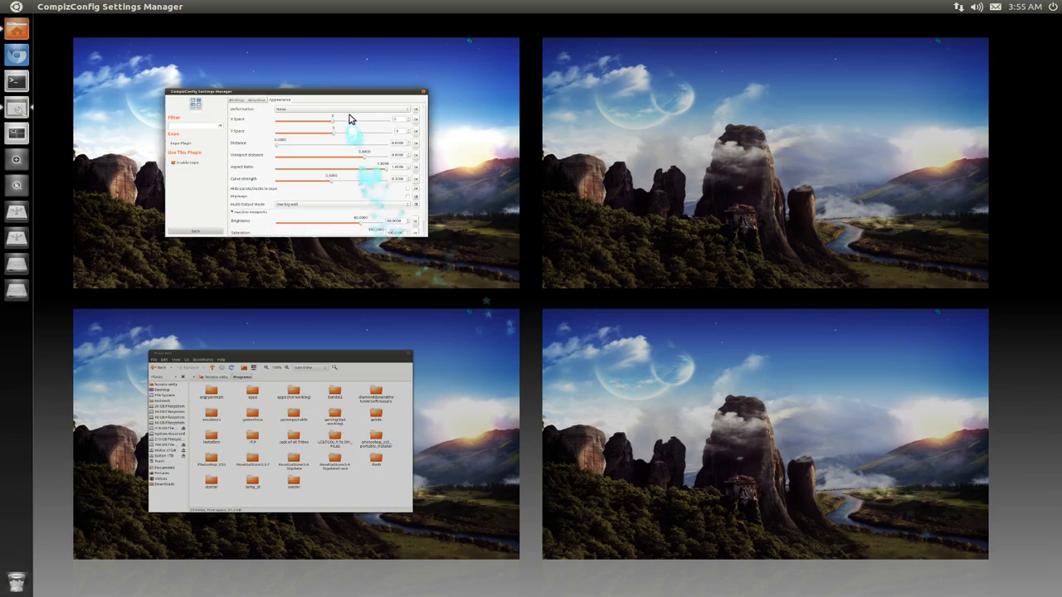
drag(476, 159, 396, 147)
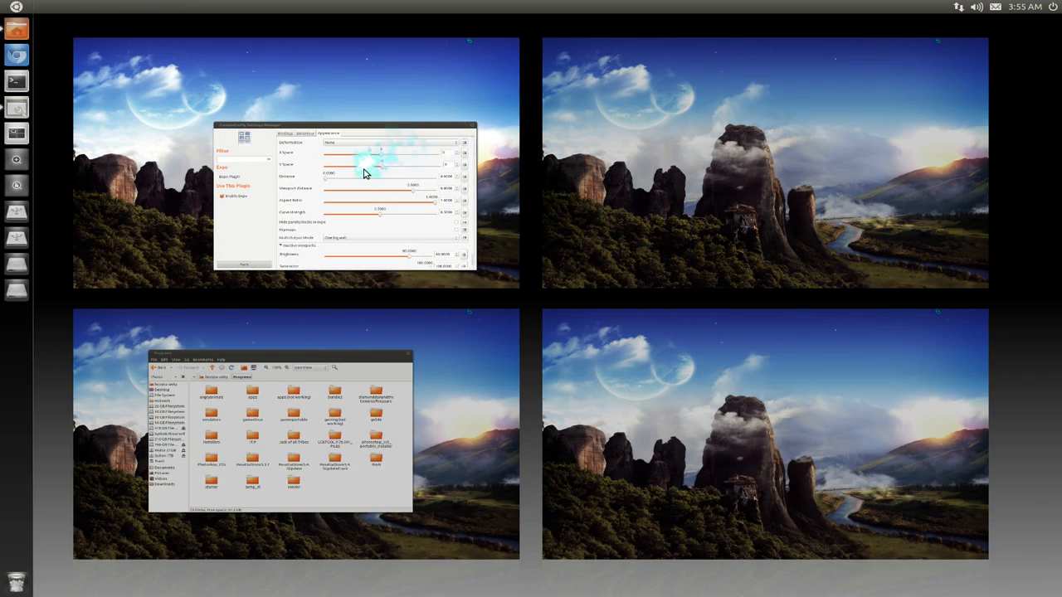
key(super+e)
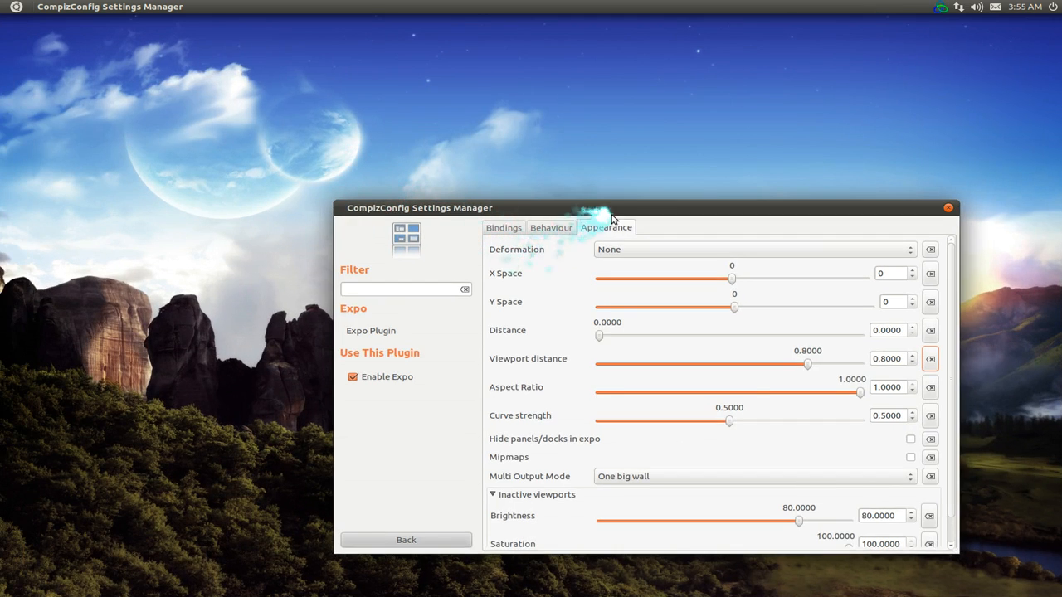
drag(609, 213, 509, 154)
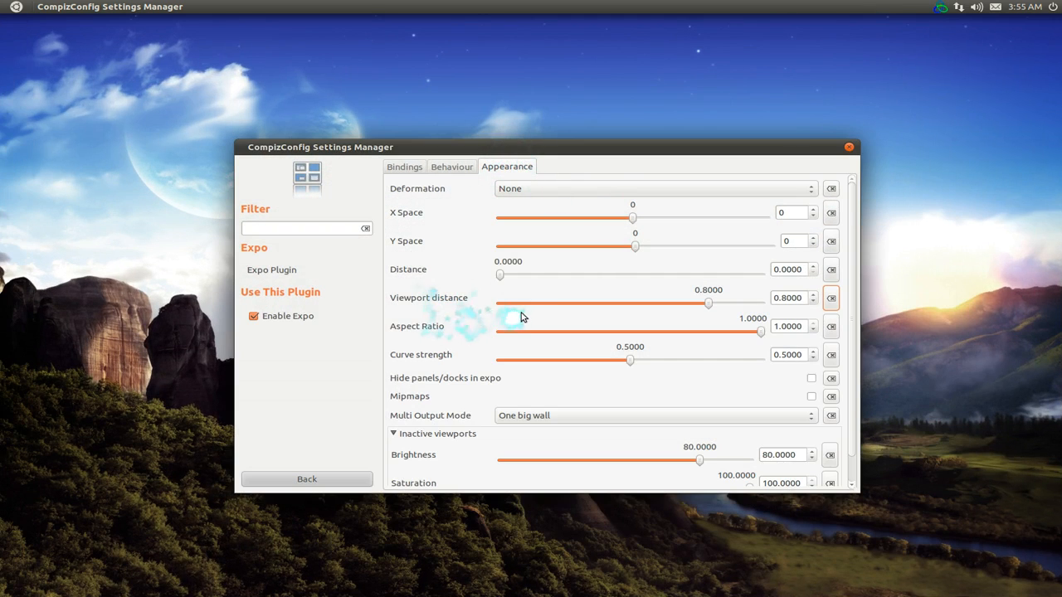
- Set Expo's viewport distance to 0 and check the workspace overview without gaps
drag(708, 303, 427, 314)
key(super+s)
drag(373, 151, 399, 175)
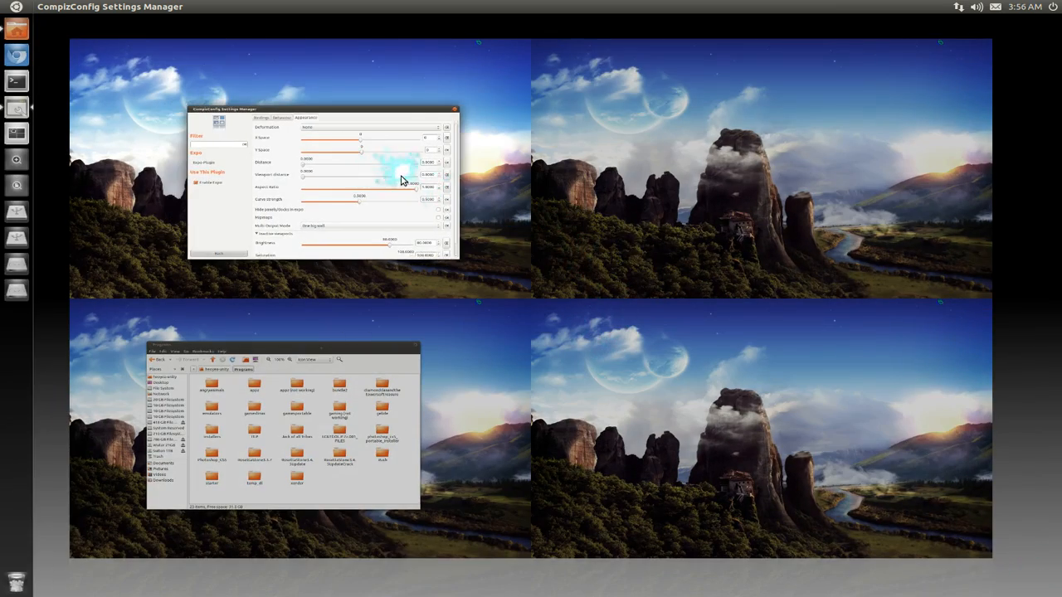
click(399, 175)
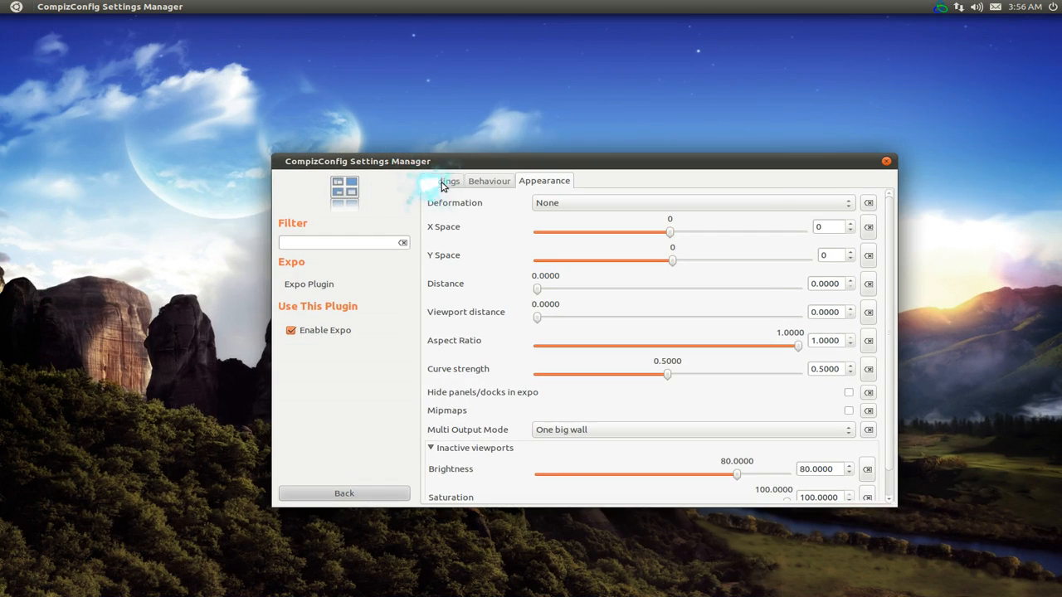
- Enable the Expo button binding to view its edge, modifier and mouse button options, and discard the change
click(443, 184)
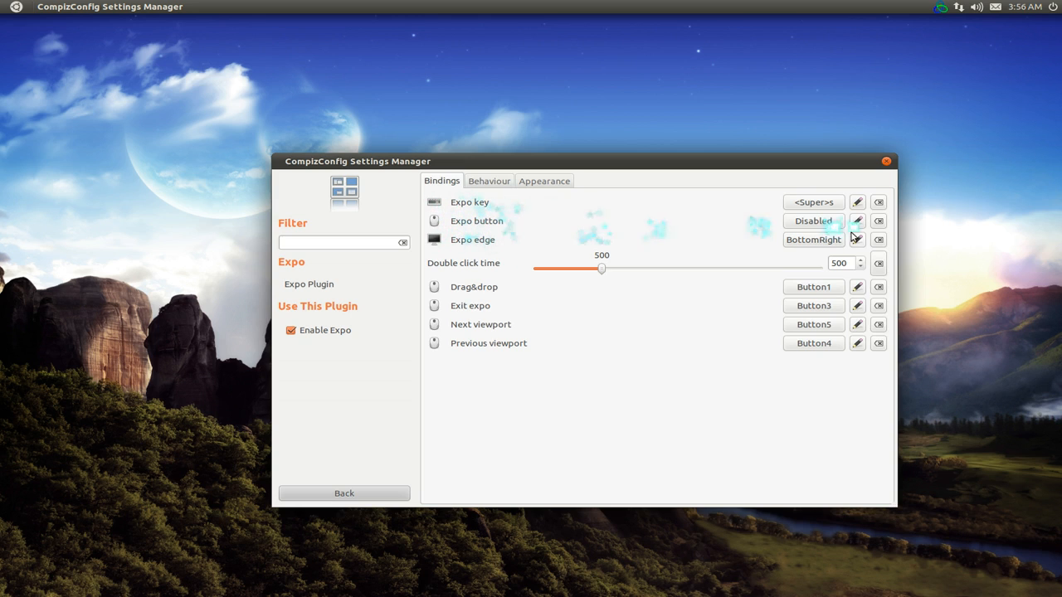
click(818, 224)
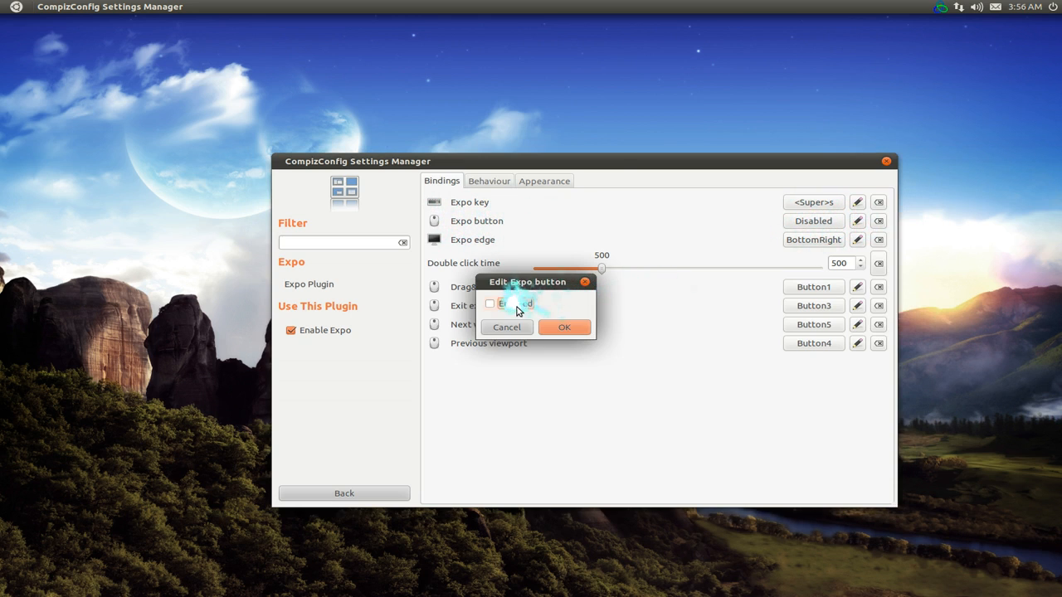
click(516, 307)
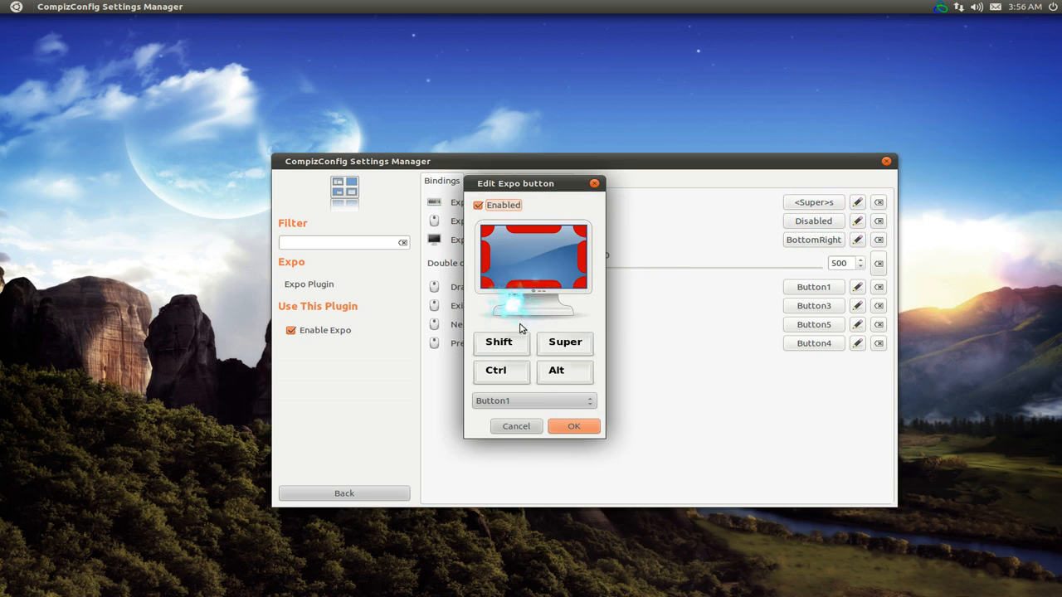
click(529, 428)
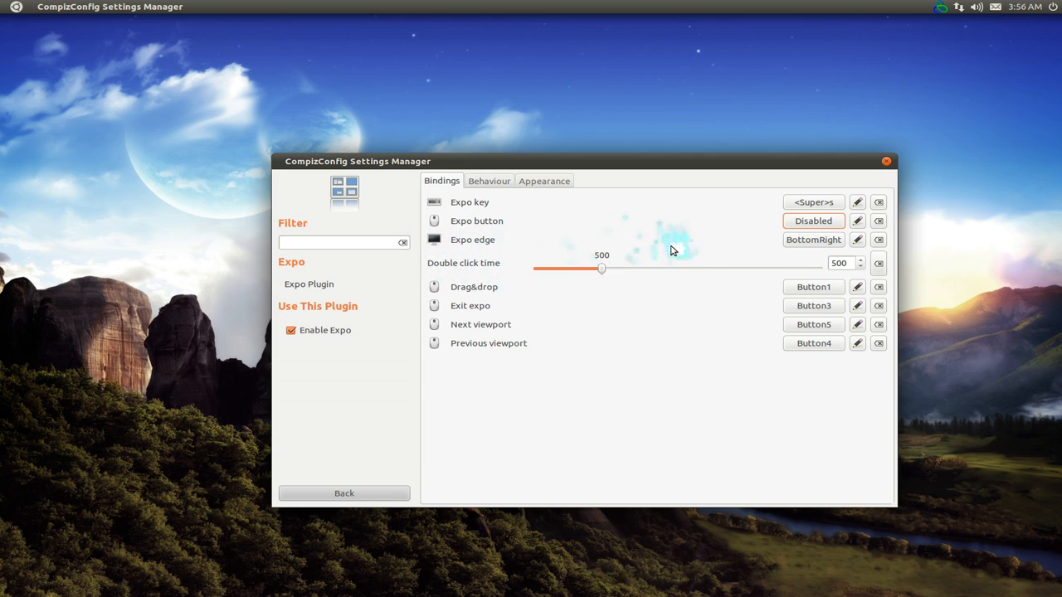
- Inspect the Expo edge binding's screen diagram at the bottom-right corner and leave it without saving
click(802, 241)
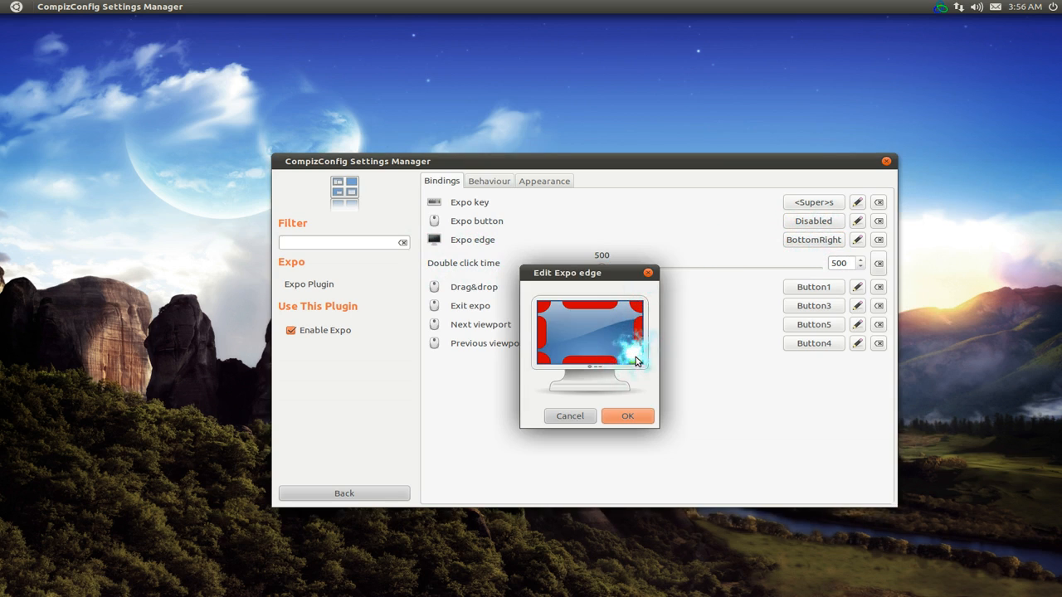
click(637, 362)
click(567, 417)
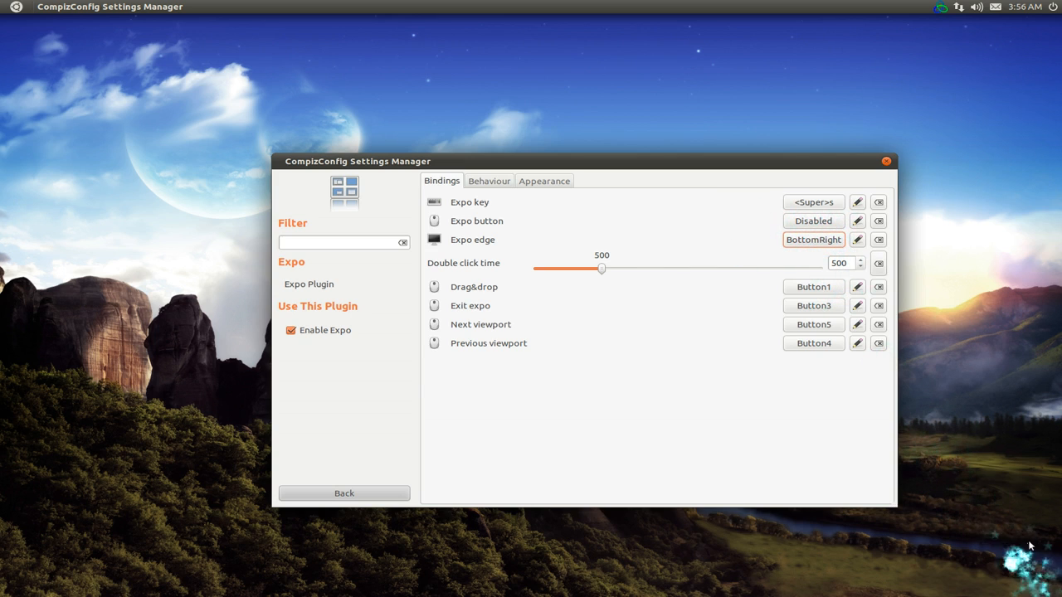
- Test the Expo edge binding by repeatedly opening the workspace overview from the bottom-right screen corner and returning to the first workspace
mouse_move(1061, 596)
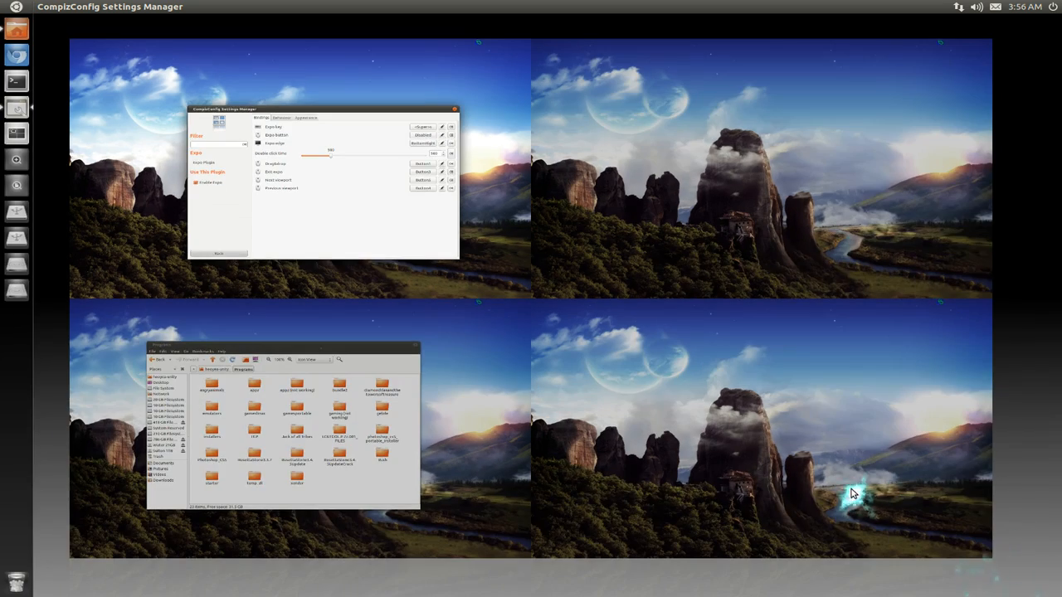
click(313, 206)
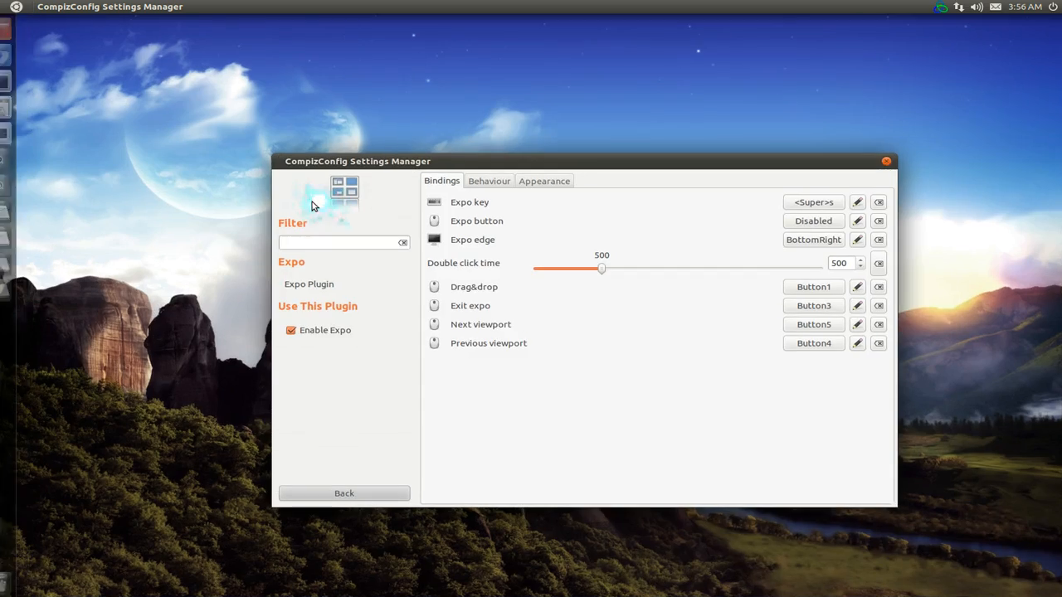
key(super+e)
click(396, 218)
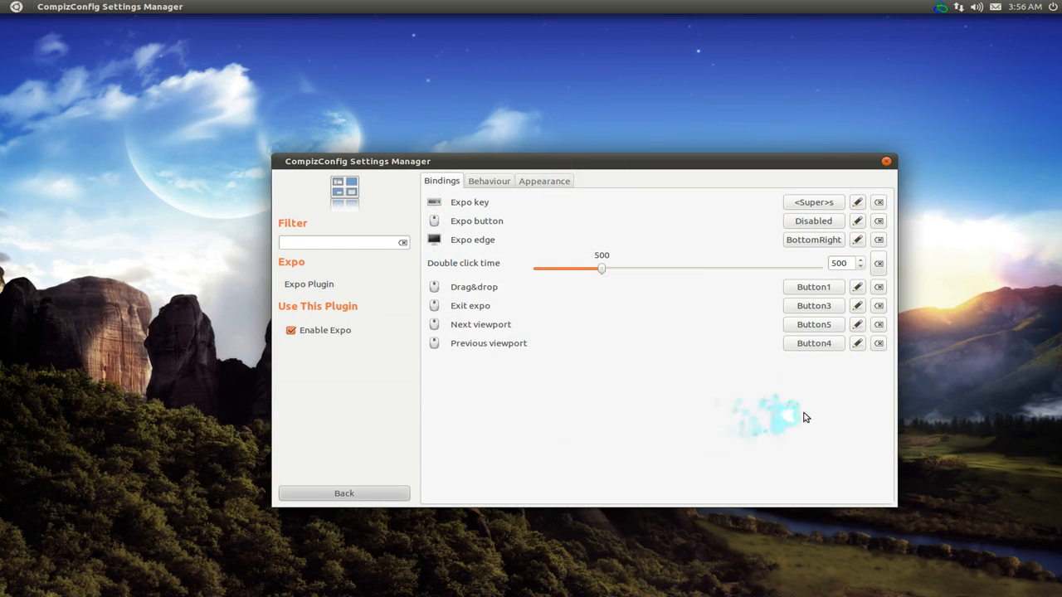
mouse_move(1061, 596)
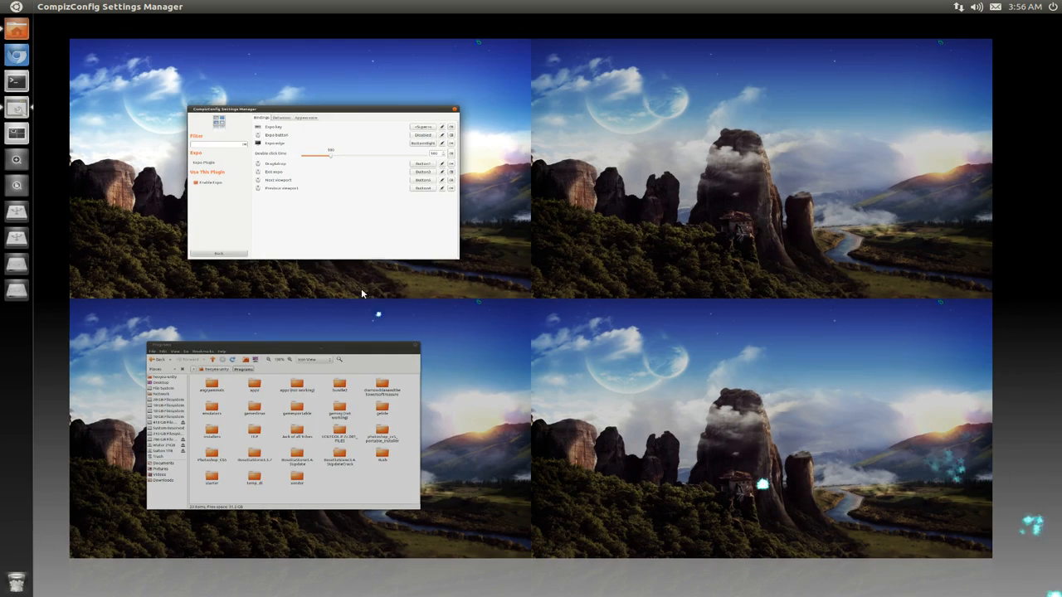
click(325, 224)
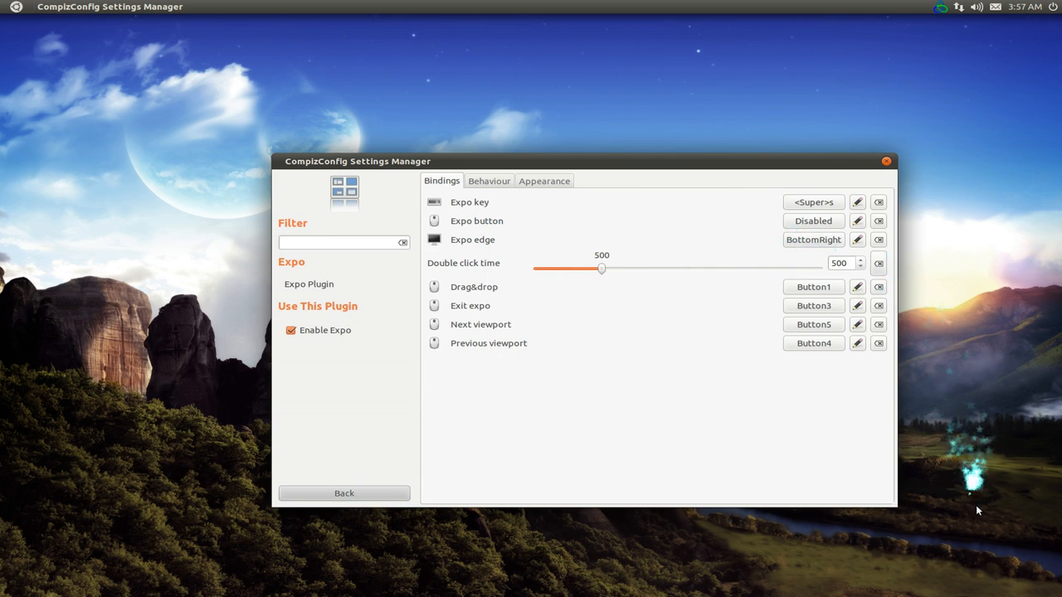
mouse_move(1061, 596)
click(380, 226)
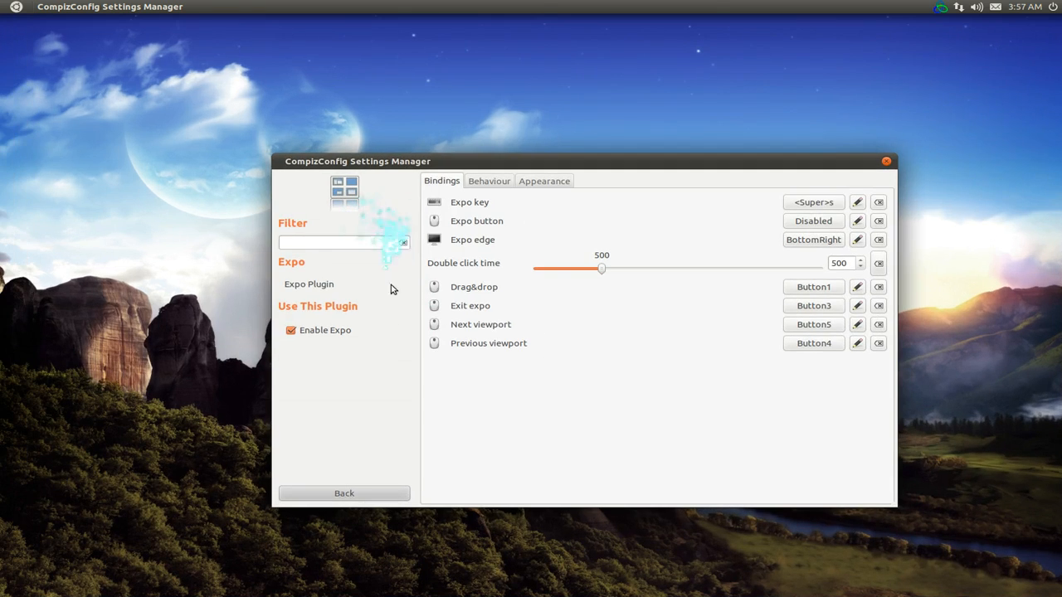
- Return to the full plugin list with the filter cleared and open General Options
click(345, 494)
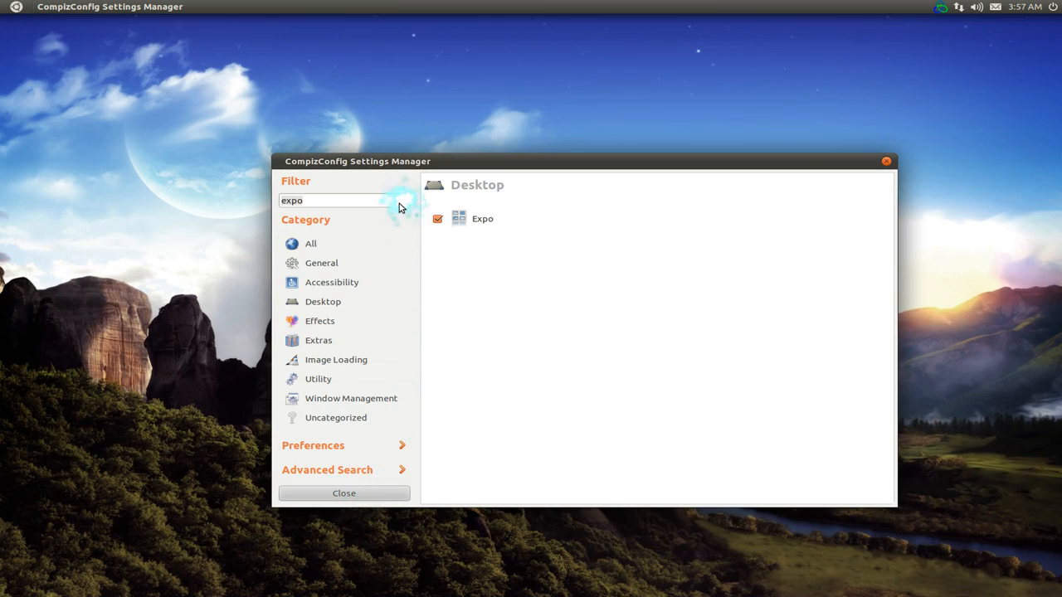
click(402, 200)
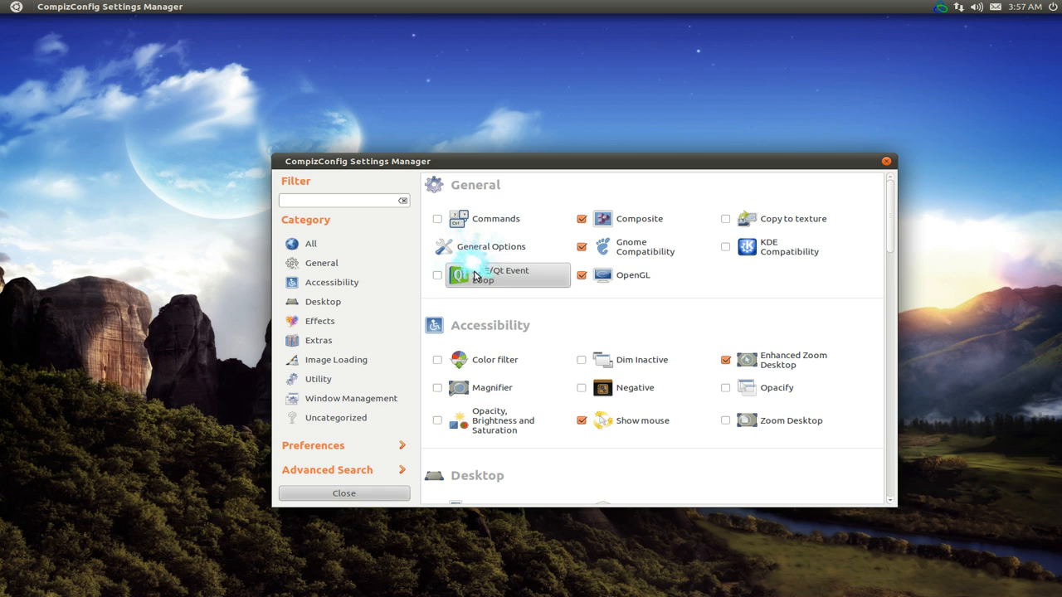
click(521, 253)
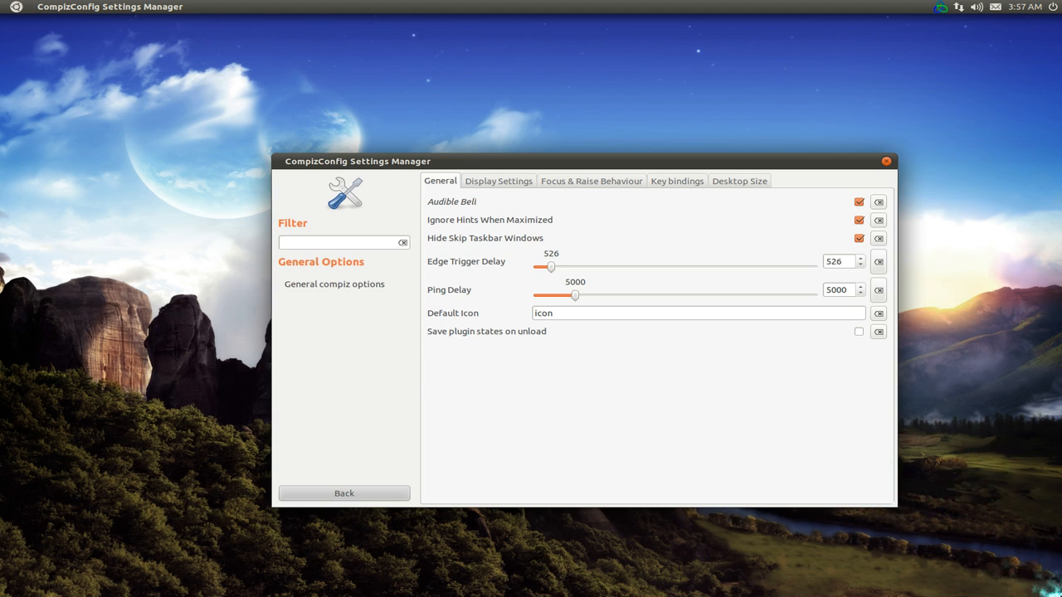
- Test the screen corner triggers: the workspace overview at the bottom right and the window spread at the top right
mouse_move(1060, 595)
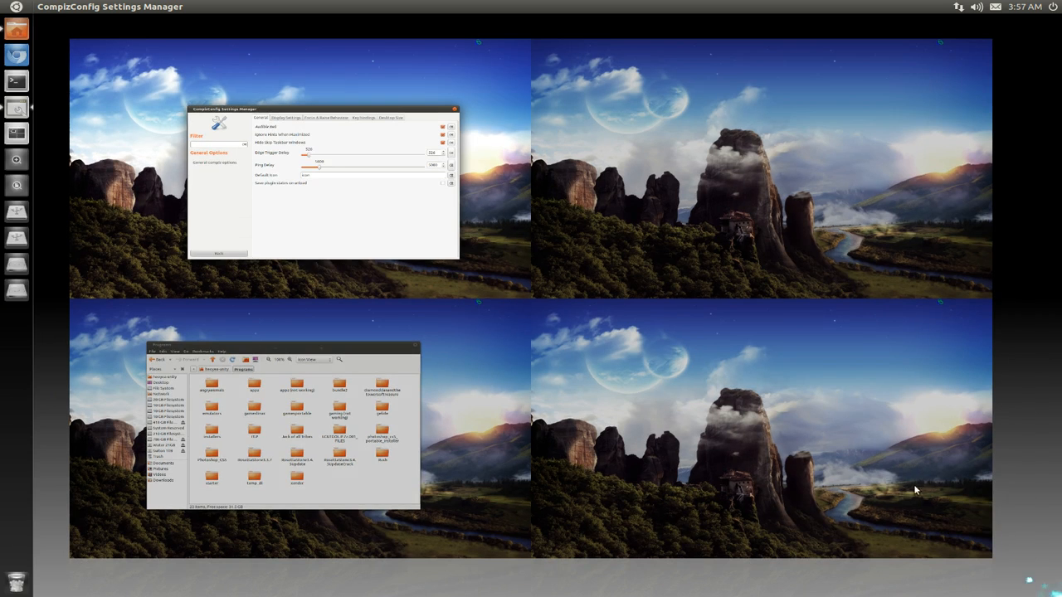
click(389, 239)
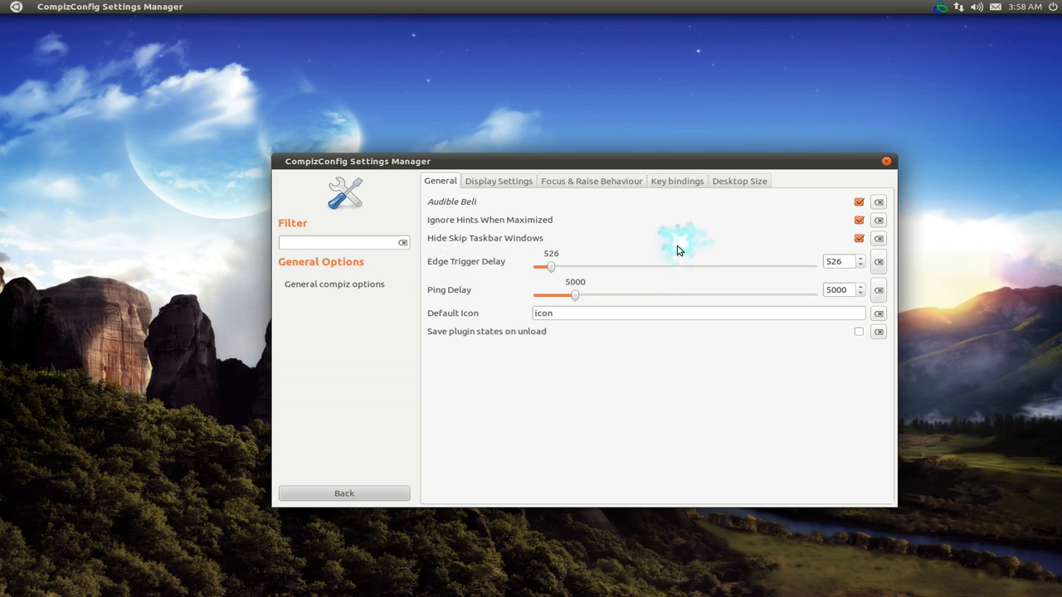
mouse_move(1054, 9)
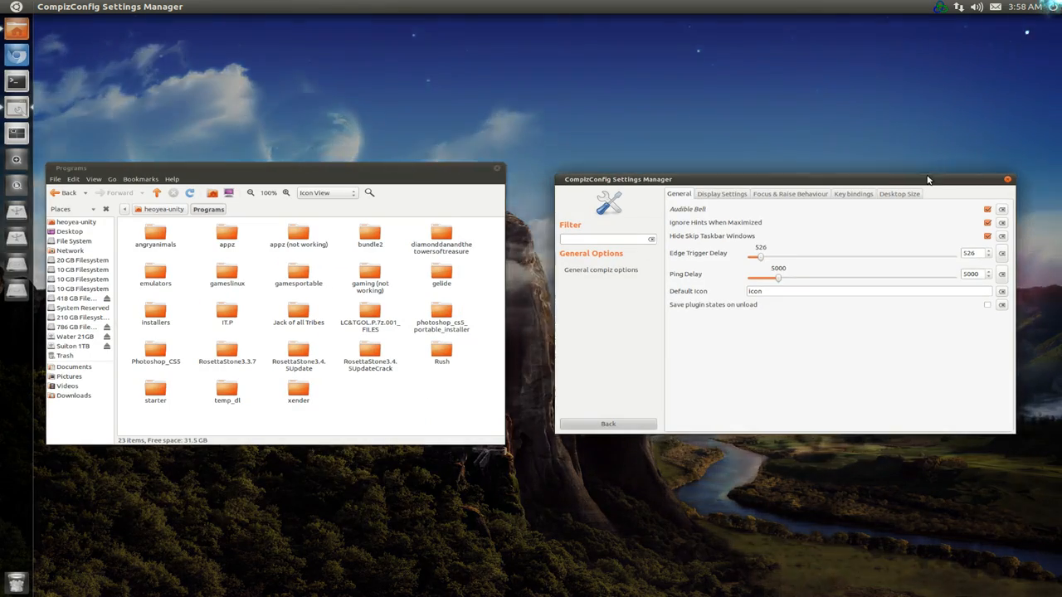
- Reset the Edge Trigger Delay to its default of 0 and return to the plugin list
click(771, 296)
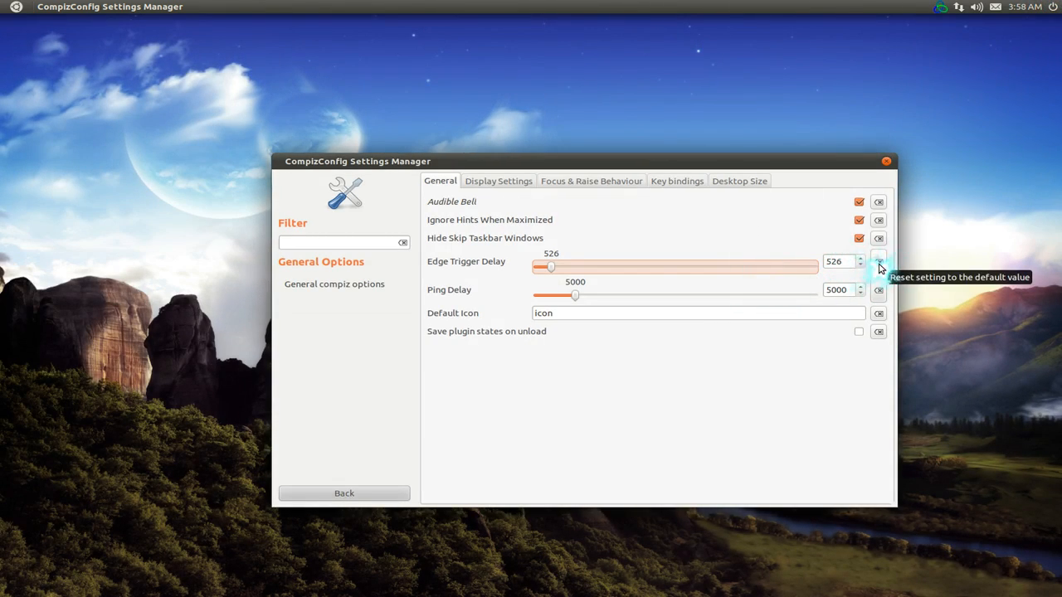
click(880, 266)
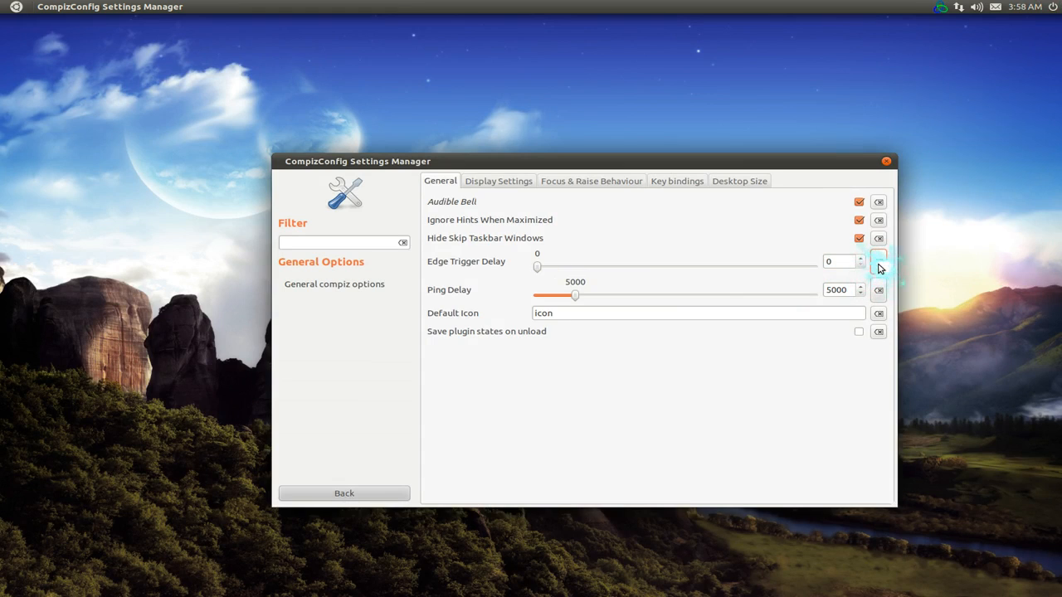
click(370, 495)
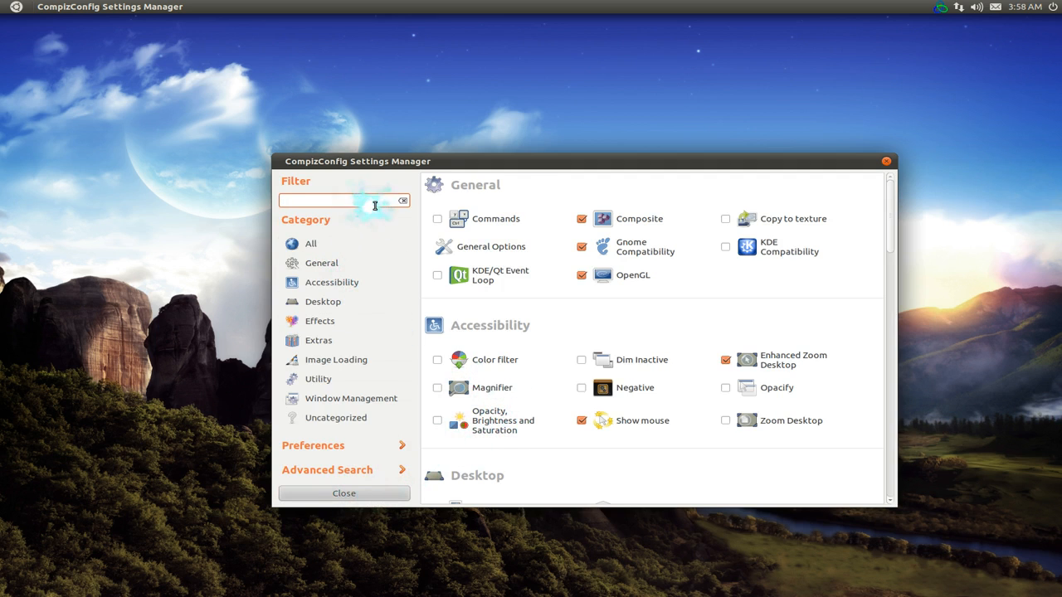
- Filter the plugins by "scale", open the Scale plugin, and look through its Behaviour and Bindings settings
text(scale)
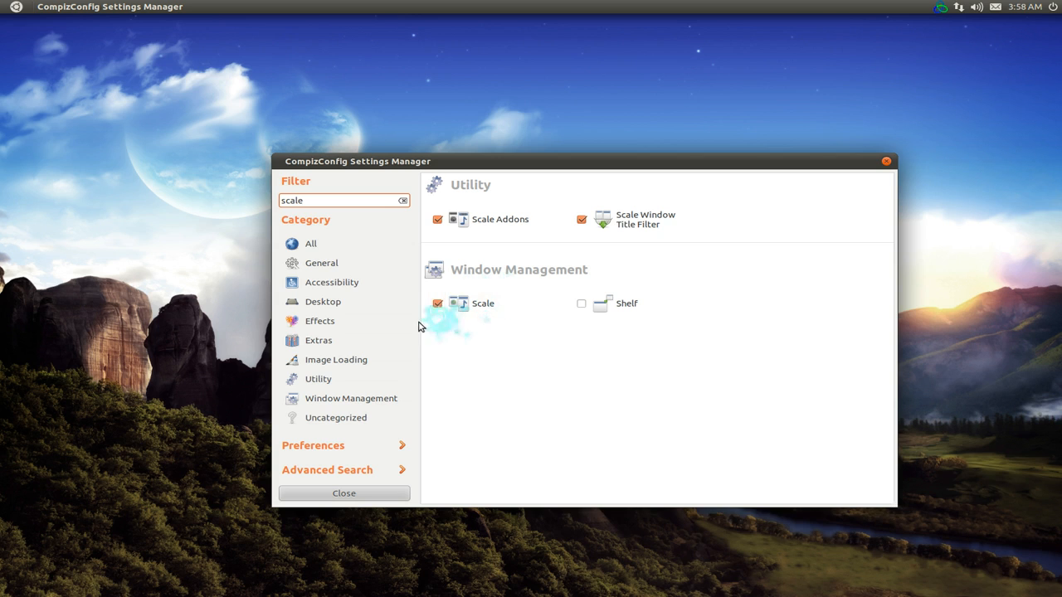
click(438, 304)
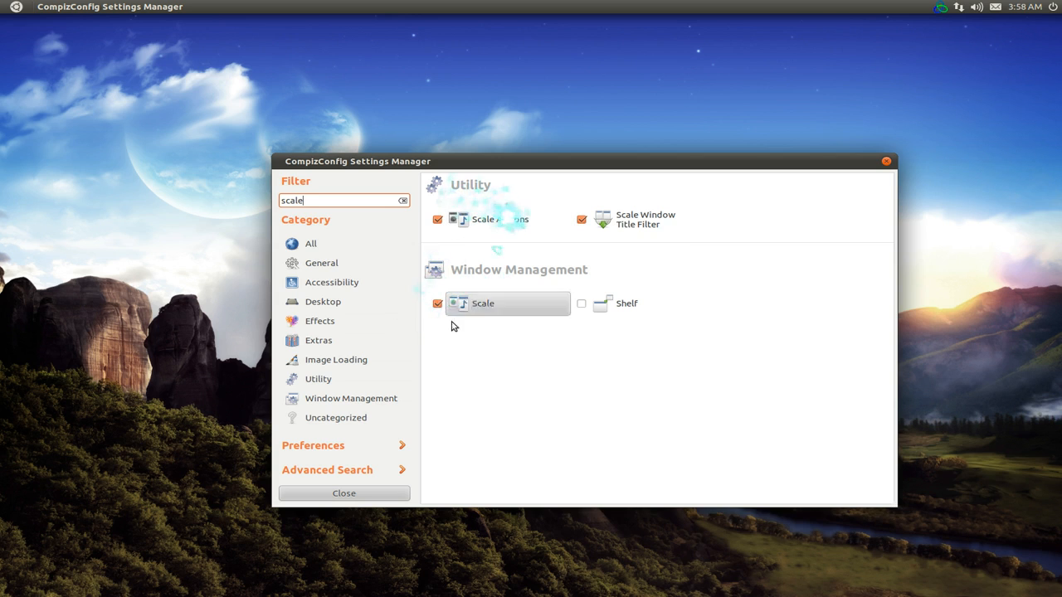
click(466, 314)
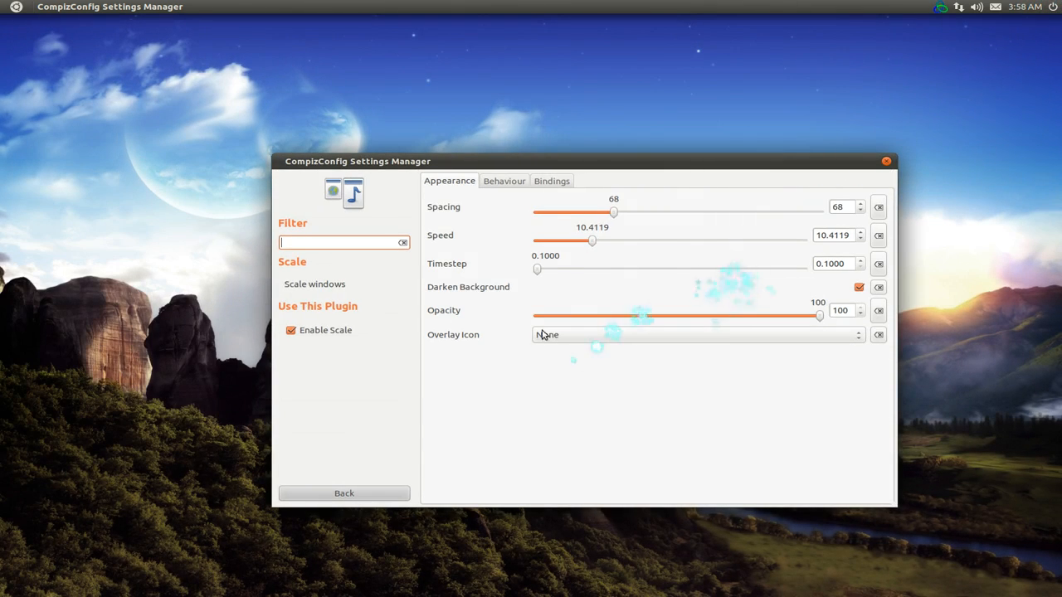
click(504, 182)
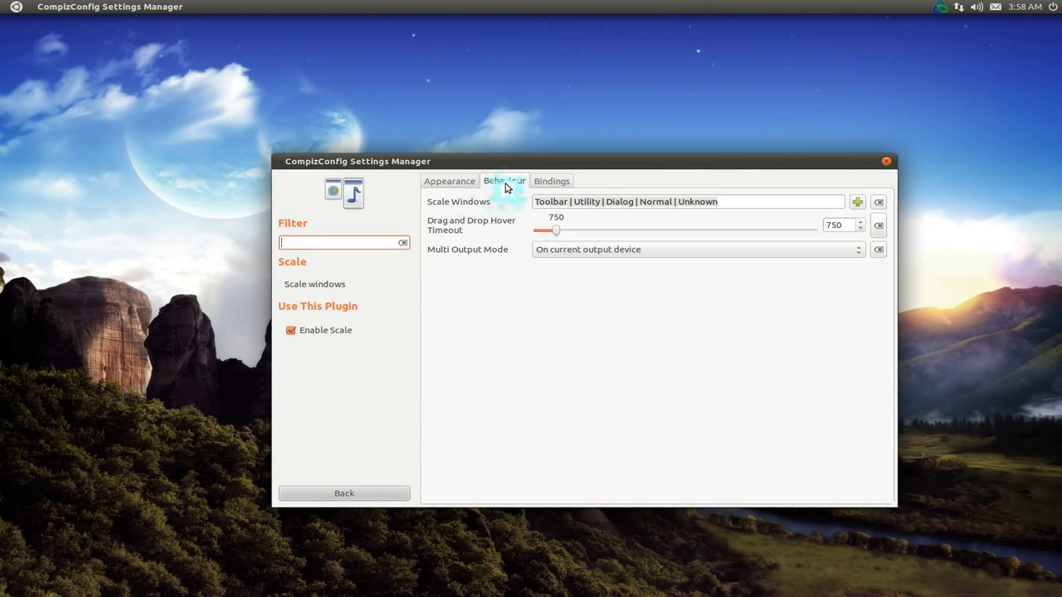
click(548, 182)
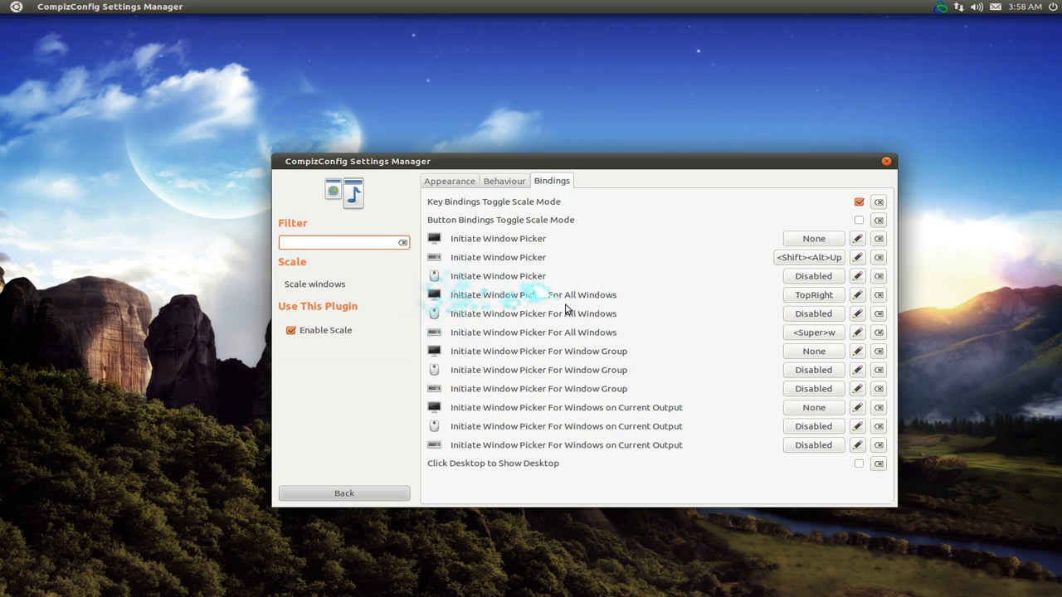
- Inspect the screen-edge binding of Initiate Window Picker For All Windows without saving, and test the window spread from the top-right screen corner
click(803, 300)
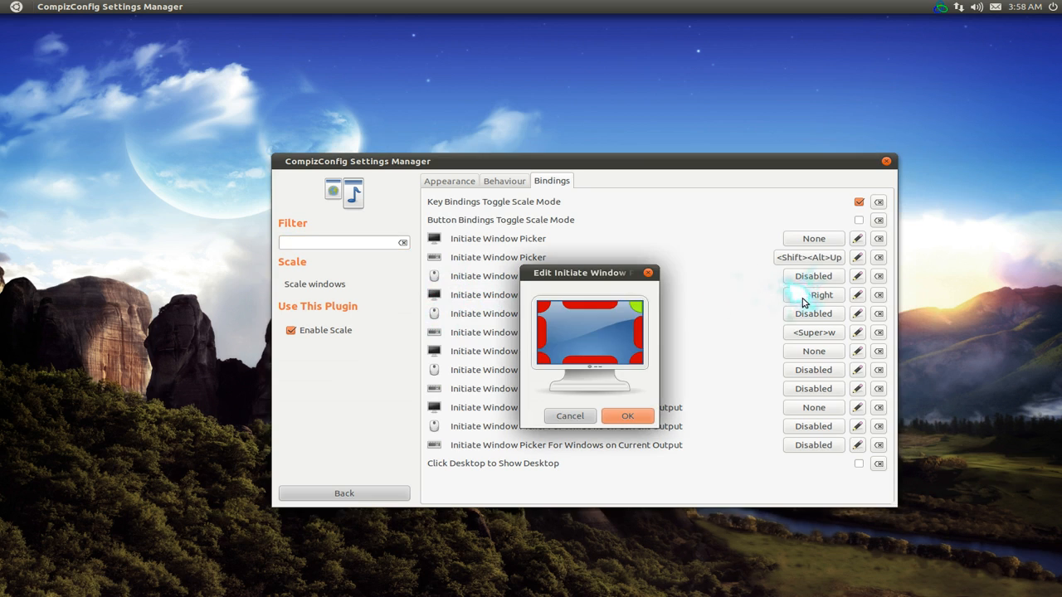
click(639, 307)
click(570, 416)
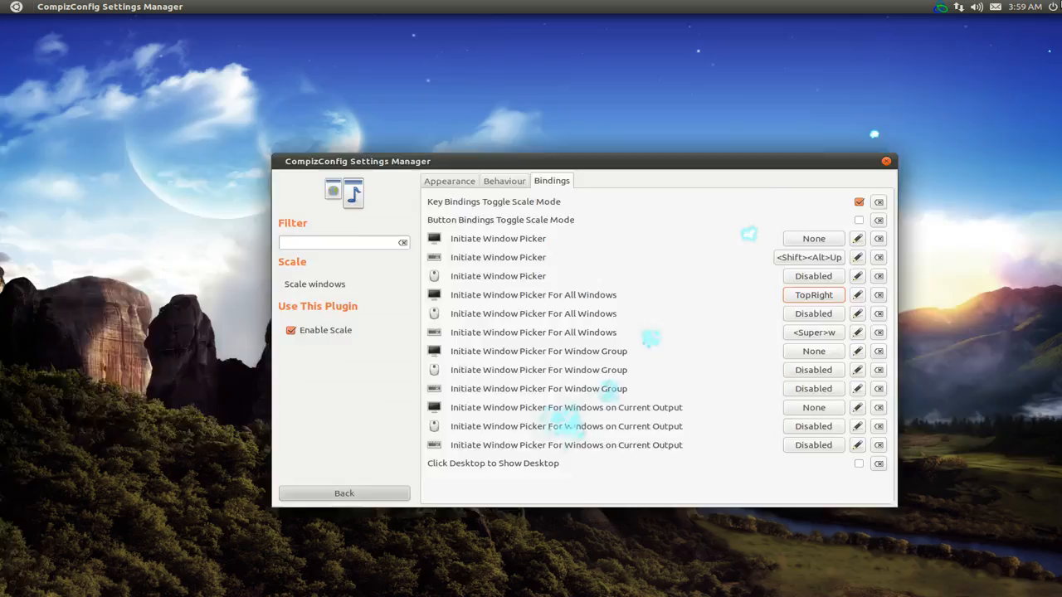
mouse_move(1058, 17)
click(830, 199)
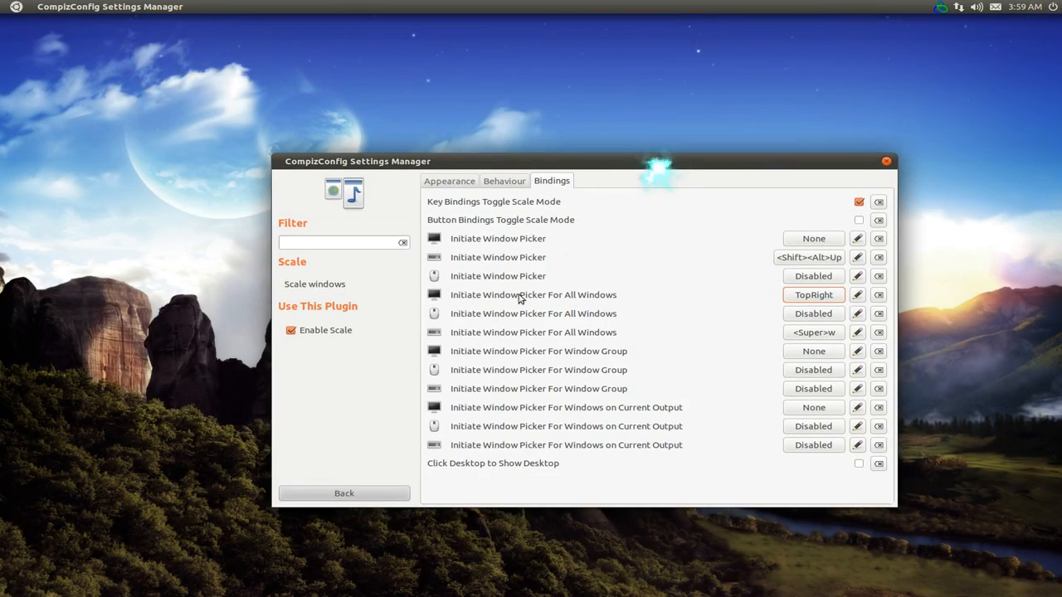
- Return to the plugin list, filter it by "des" instead, and open the Show desktop plugin
click(336, 493)
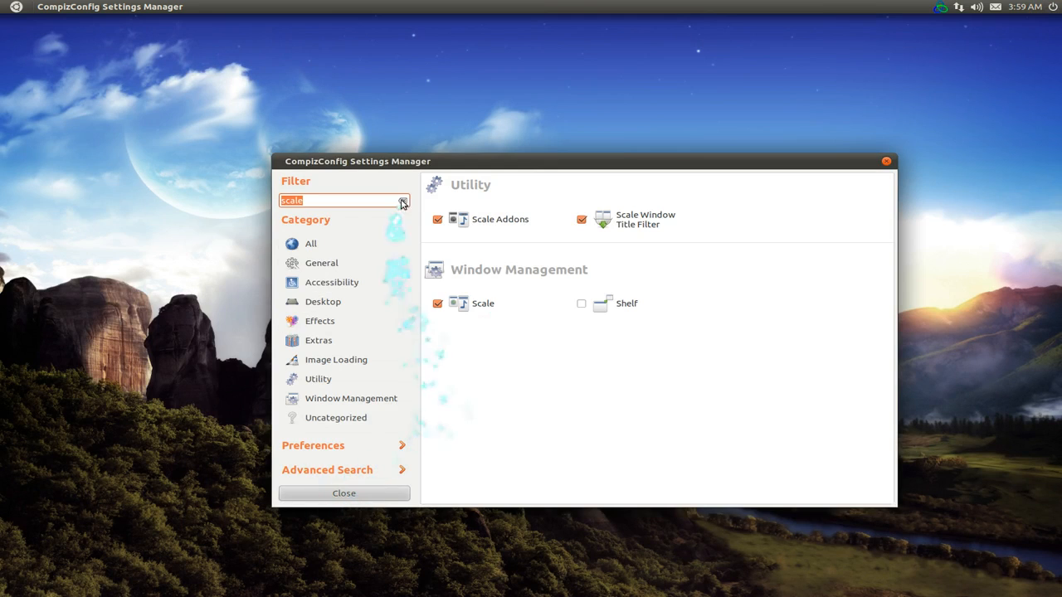
click(403, 202)
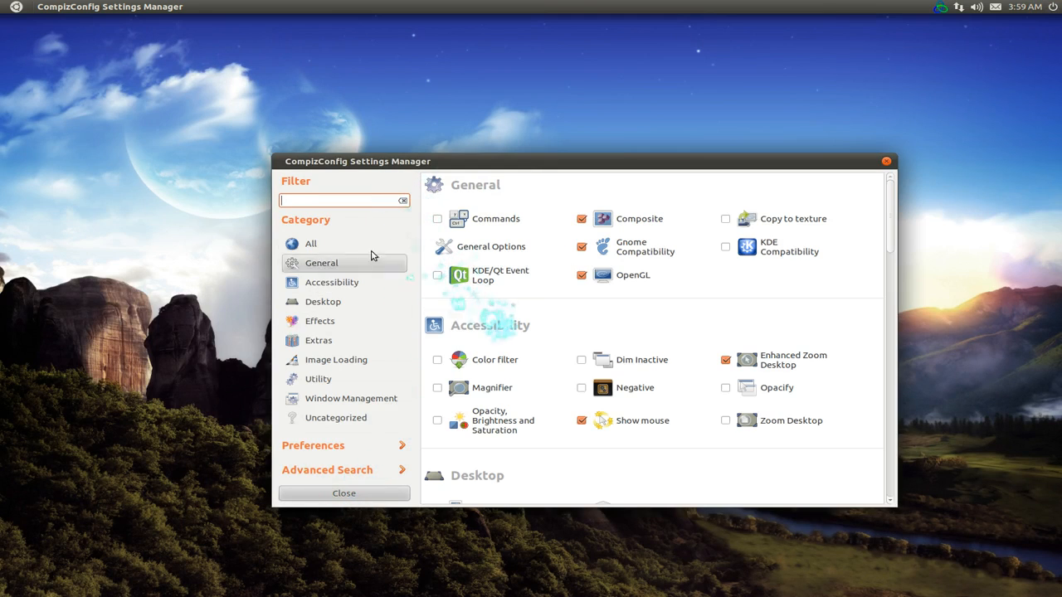
text(des)
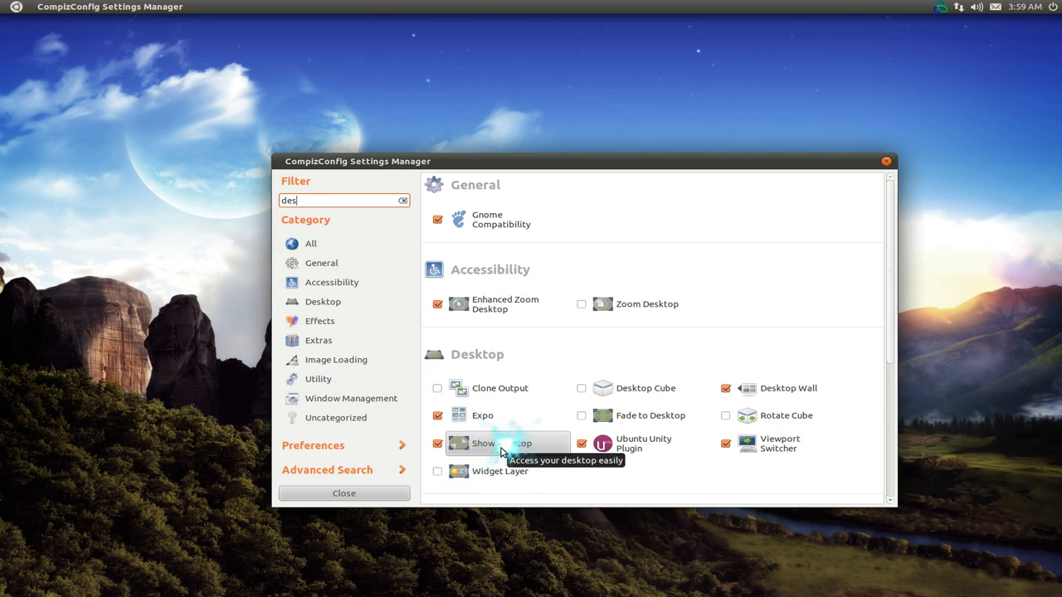
click(501, 445)
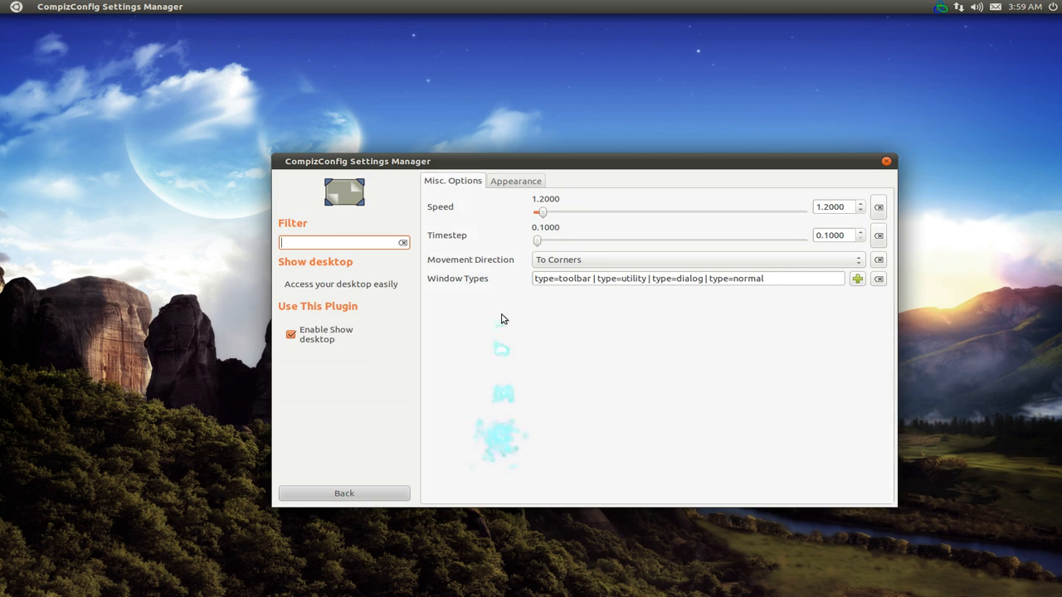
- Review Show desktop's Appearance and Misc. Options settings and its Movement Direction choices, keeping To Corners
click(510, 188)
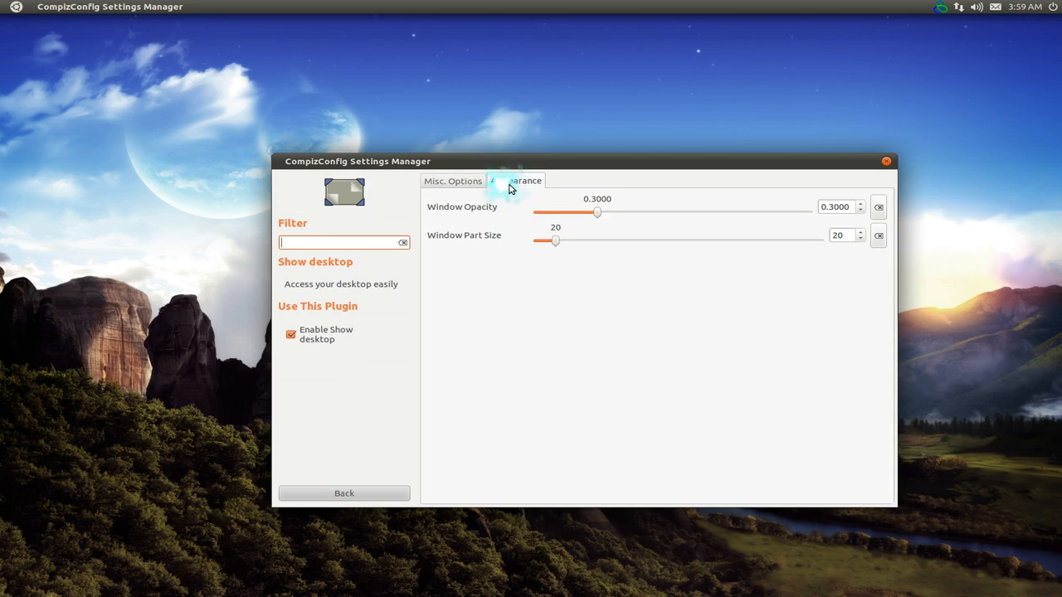
click(462, 182)
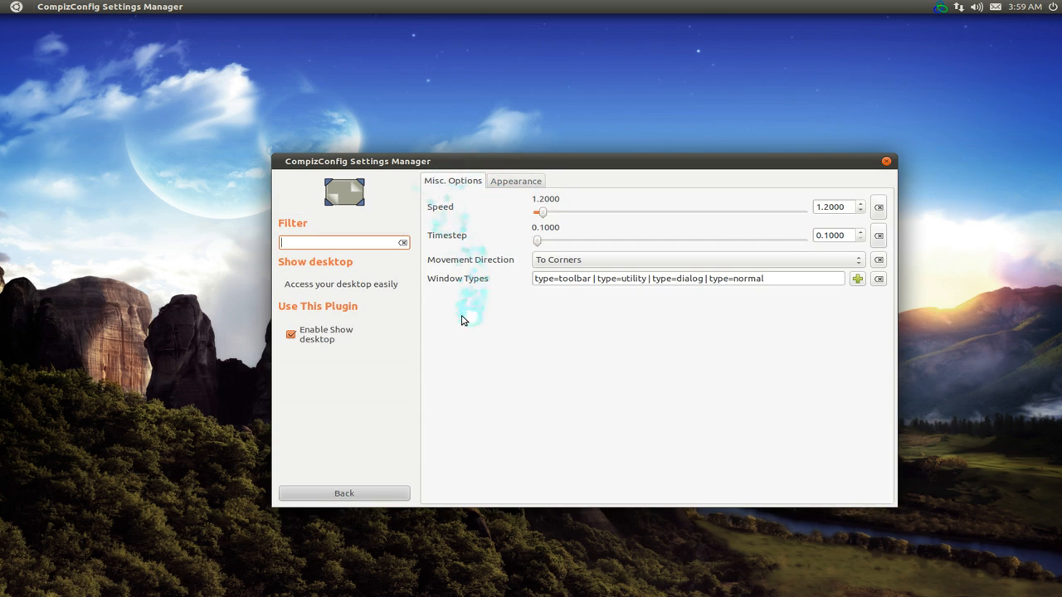
click(570, 264)
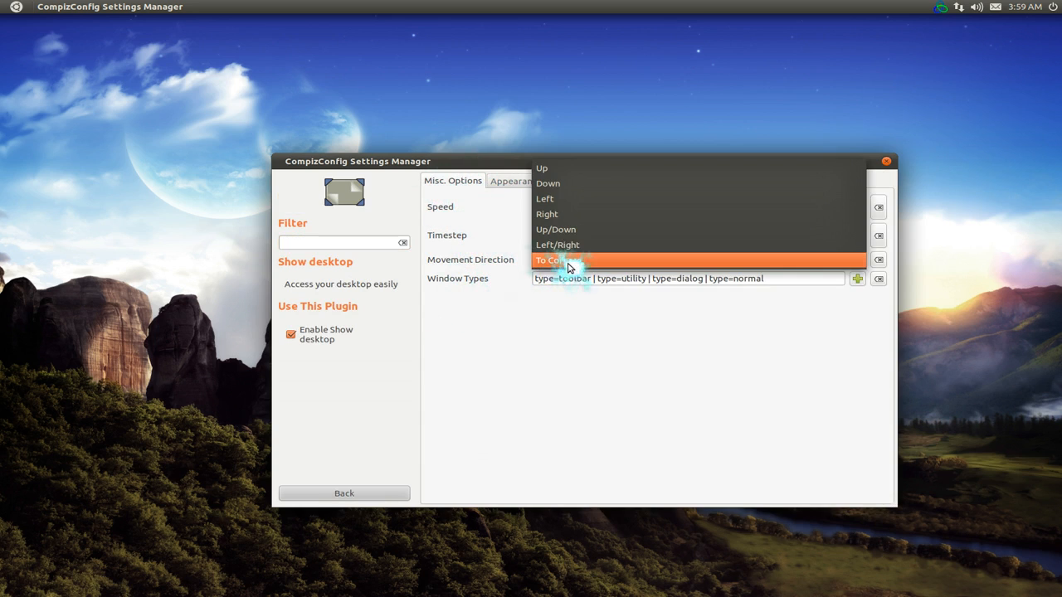
click(569, 262)
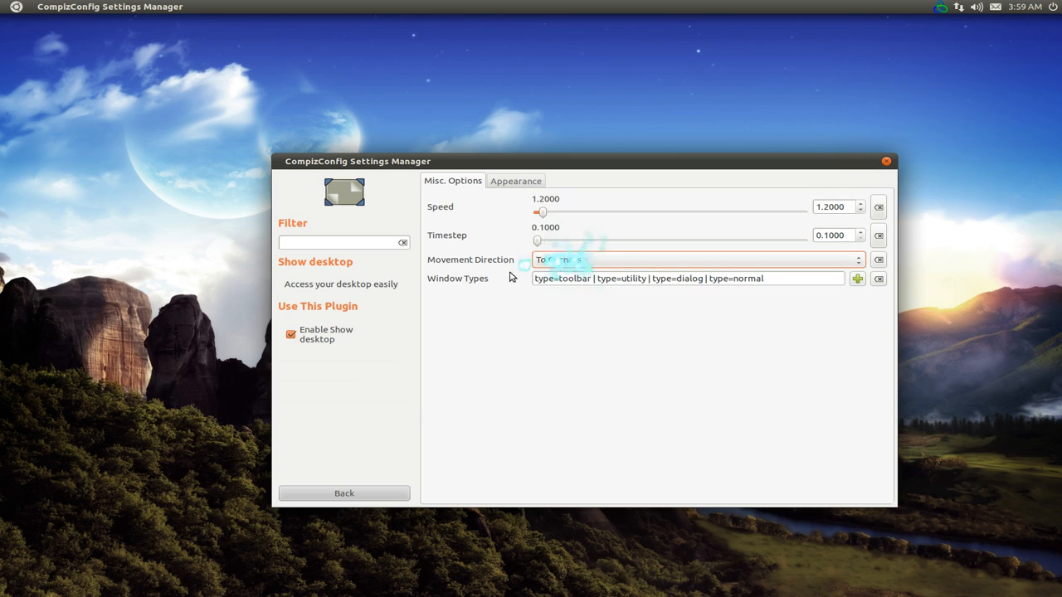
- Return to the full plugin list with the filter cleared and open the key bindings of General Options
click(344, 494)
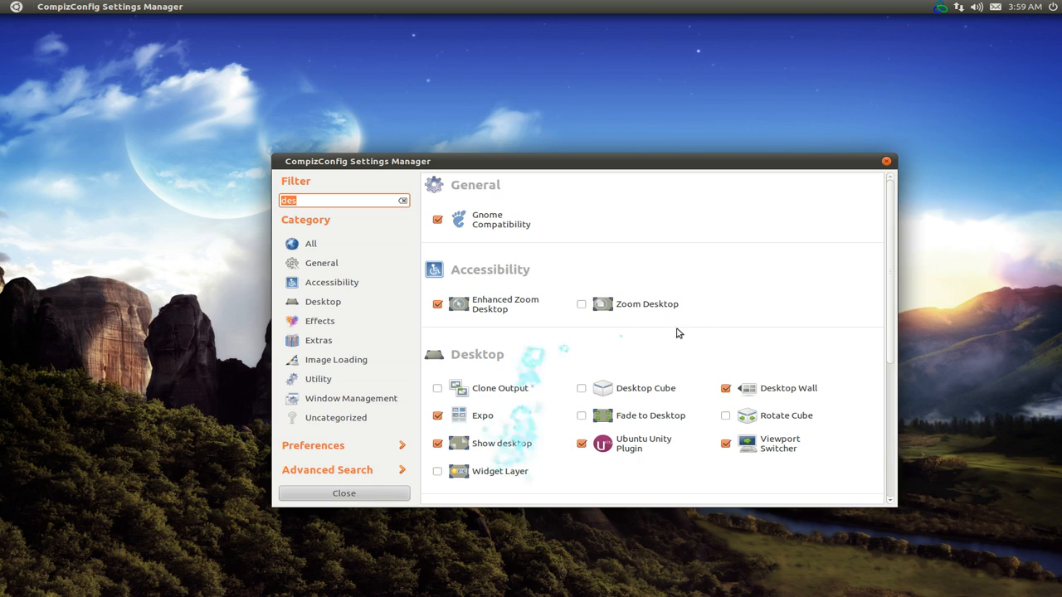
click(403, 201)
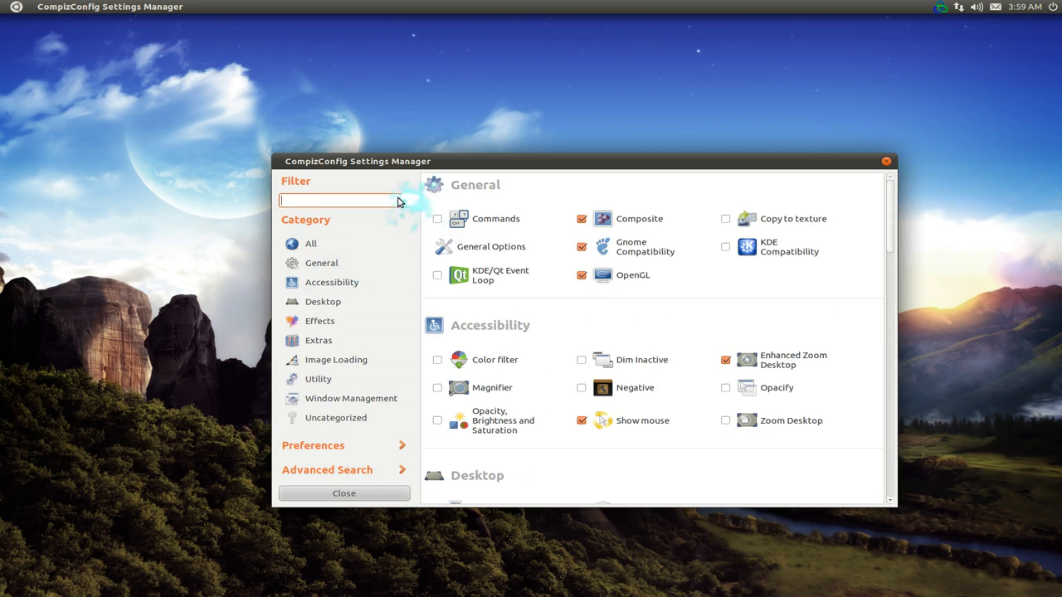
click(521, 252)
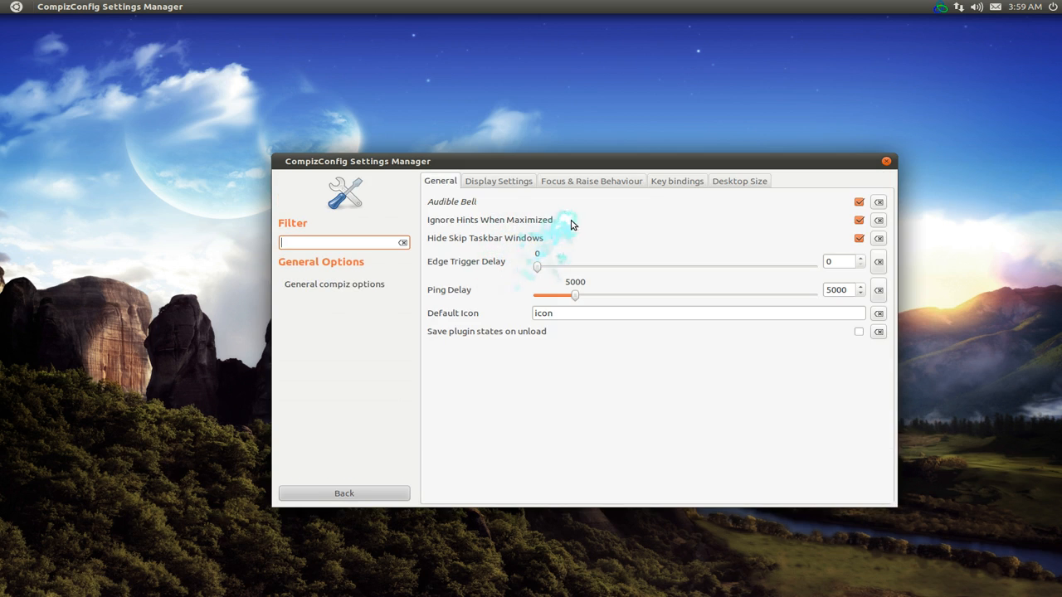
click(672, 185)
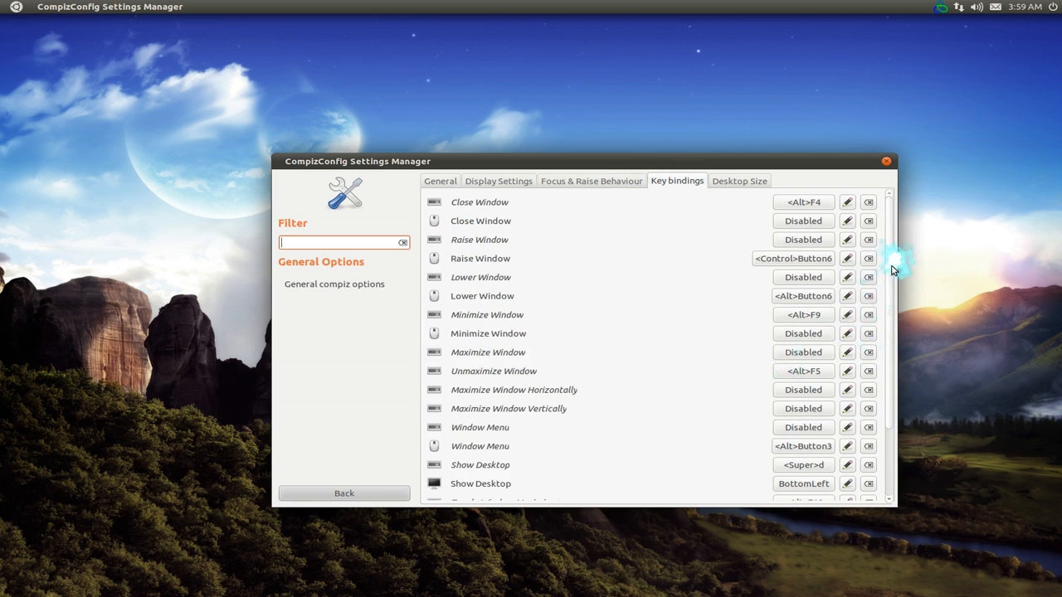
- Inspect the Show Desktop edge binding's screen diagram and leave it without saving
scroll(893, 270, down, 2)
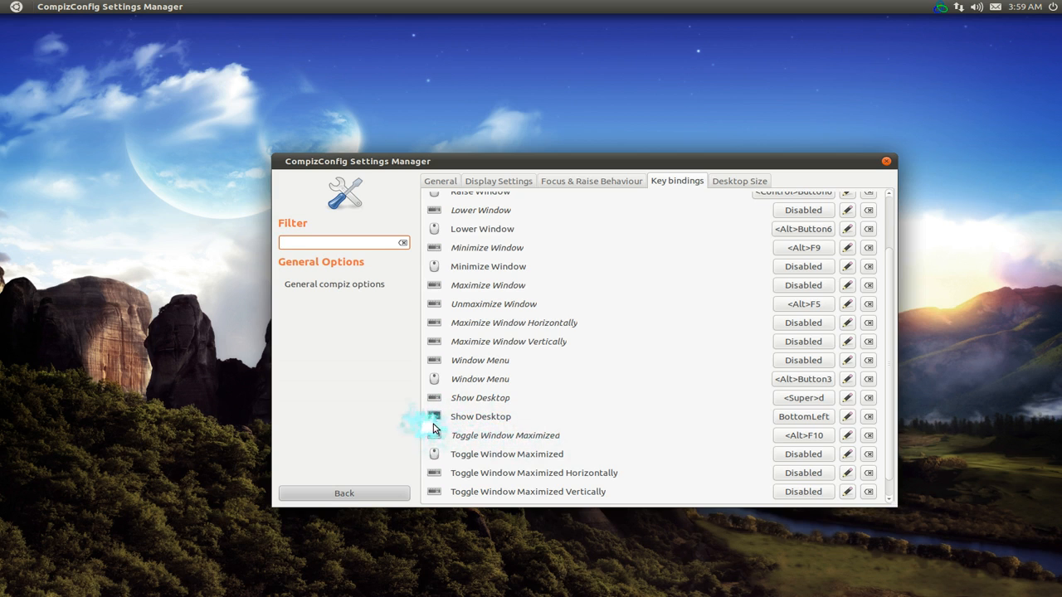
click(793, 419)
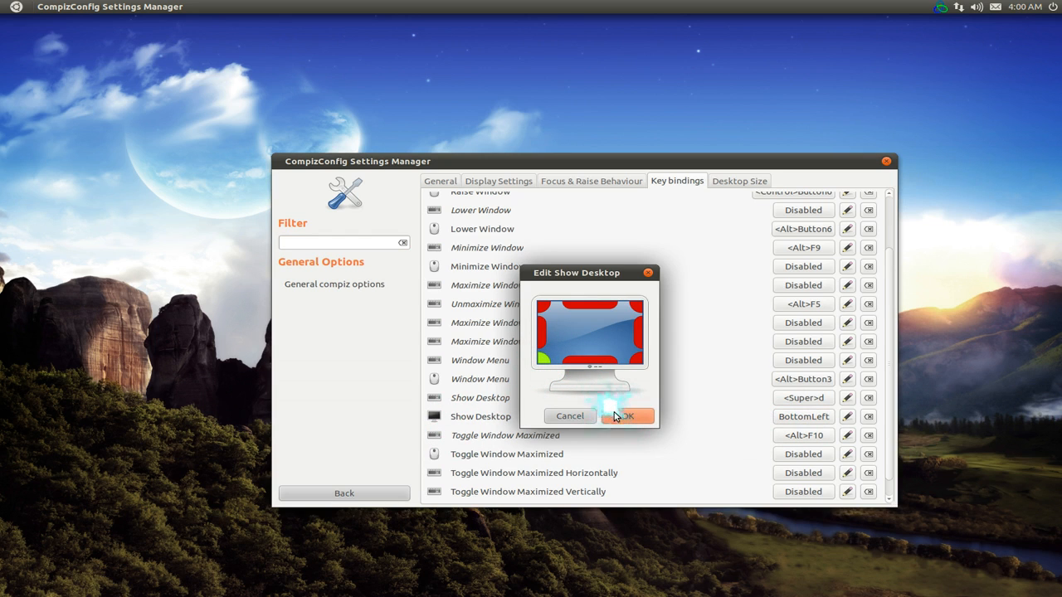
click(573, 418)
- Move the Programs file window to the first workspace through the workspace overview, and bring the settings window in front of it
mouse_move(1061, 596)
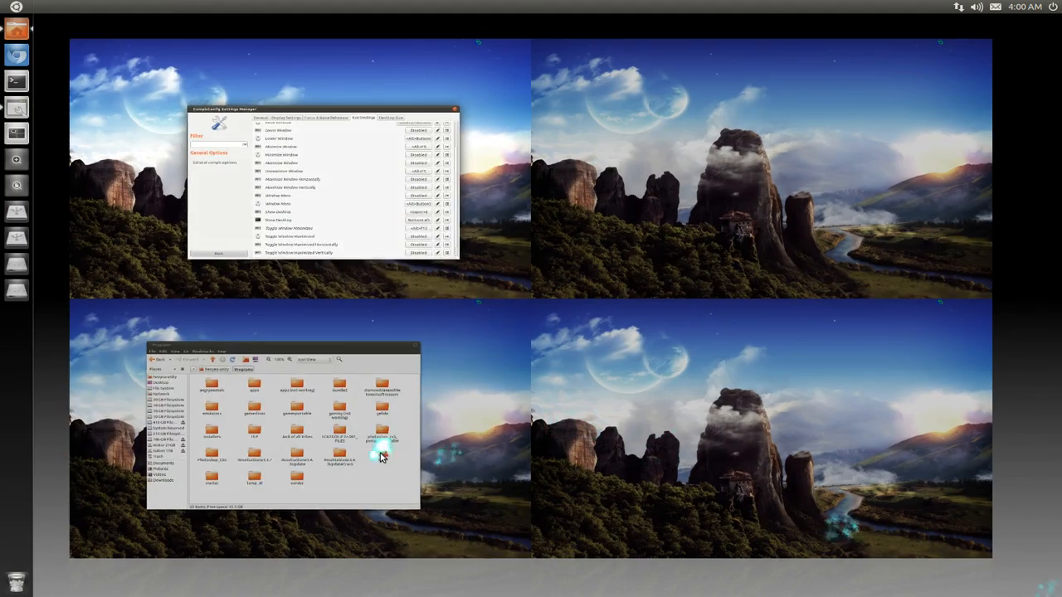
drag(384, 455, 438, 213)
click(368, 173)
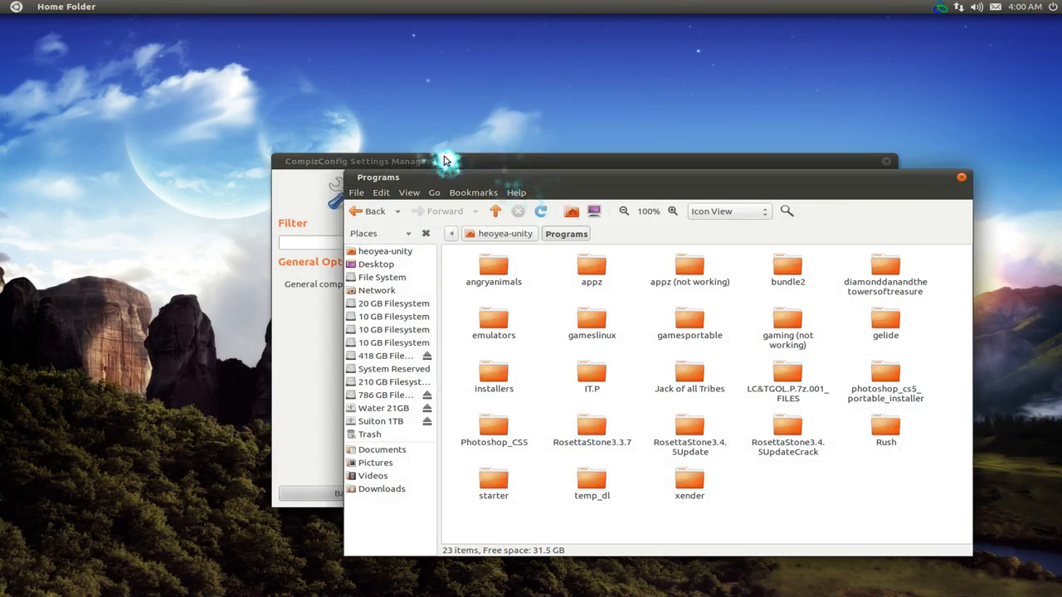
click(459, 157)
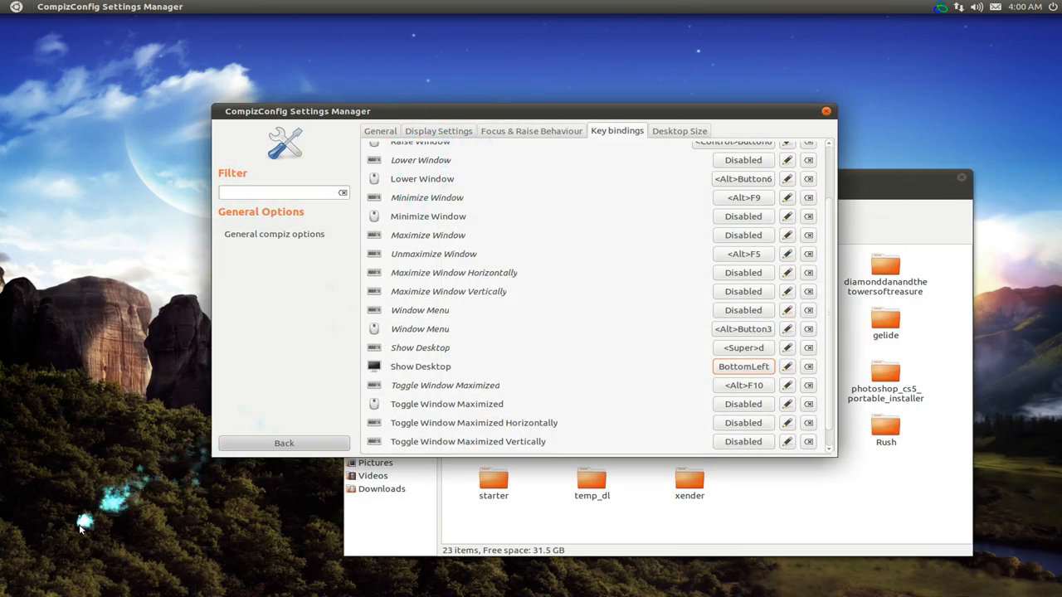
- Test Show Desktop from the bottom-left screen corner, and minimize the Programs file window
mouse_move(0, 596)
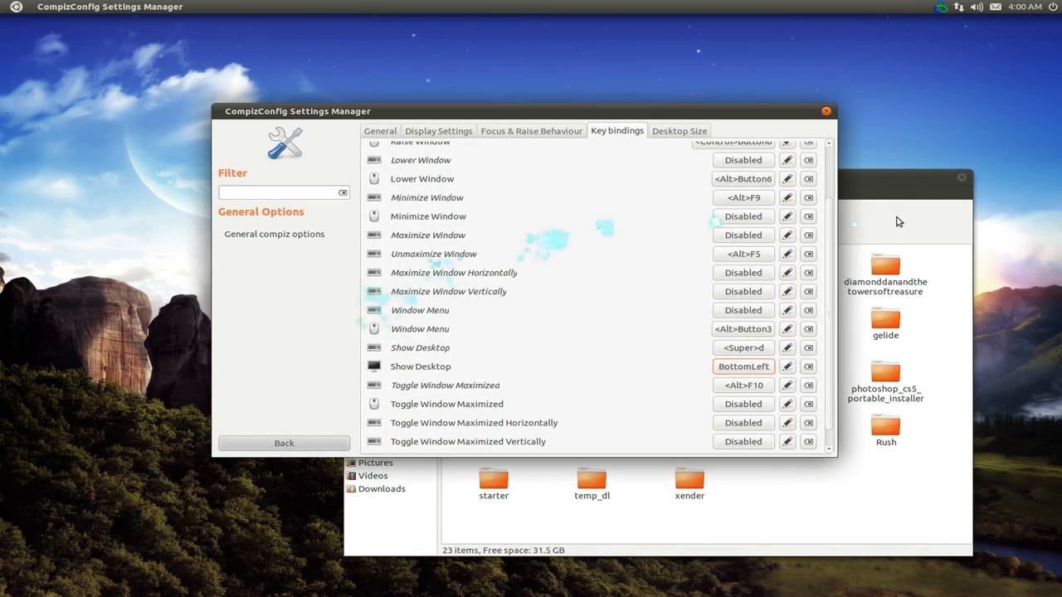
double_click(912, 180)
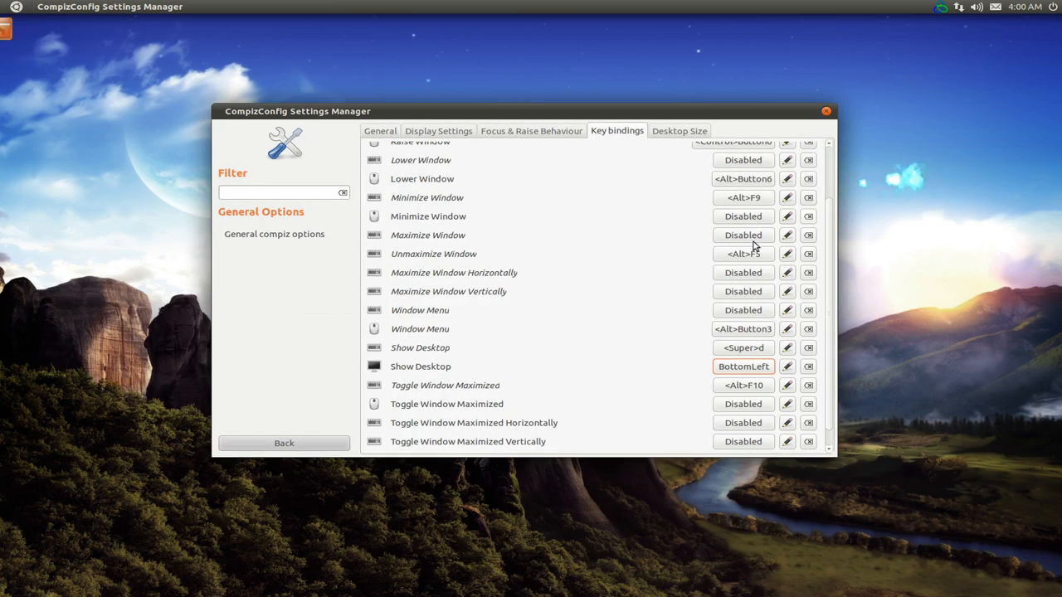
- Filter the plugins by "grid", open the Grid plugin, and expand the Resize Actions of its Edges settings
click(315, 445)
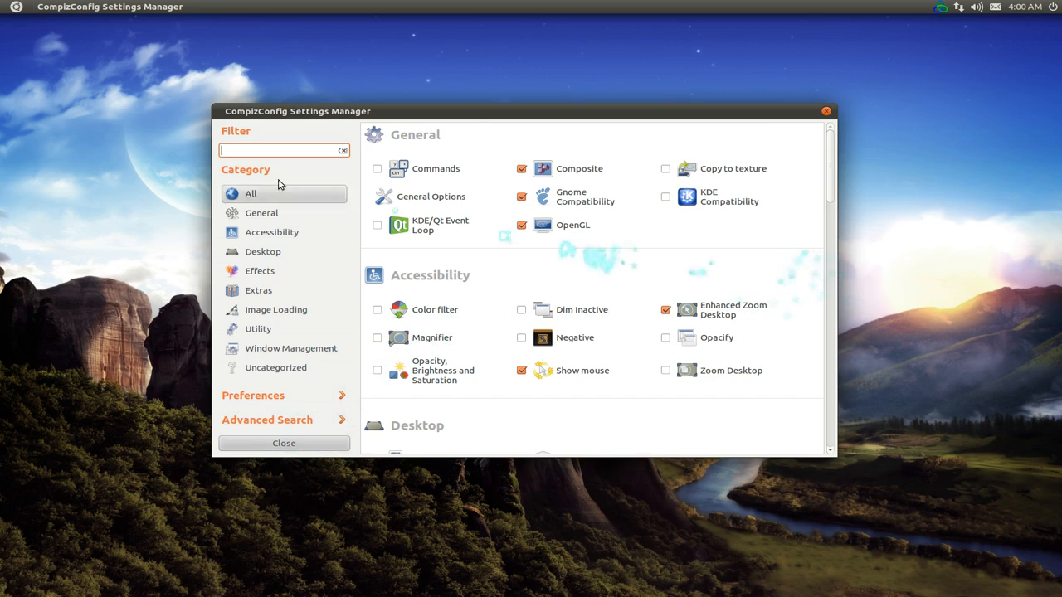
text(grid)
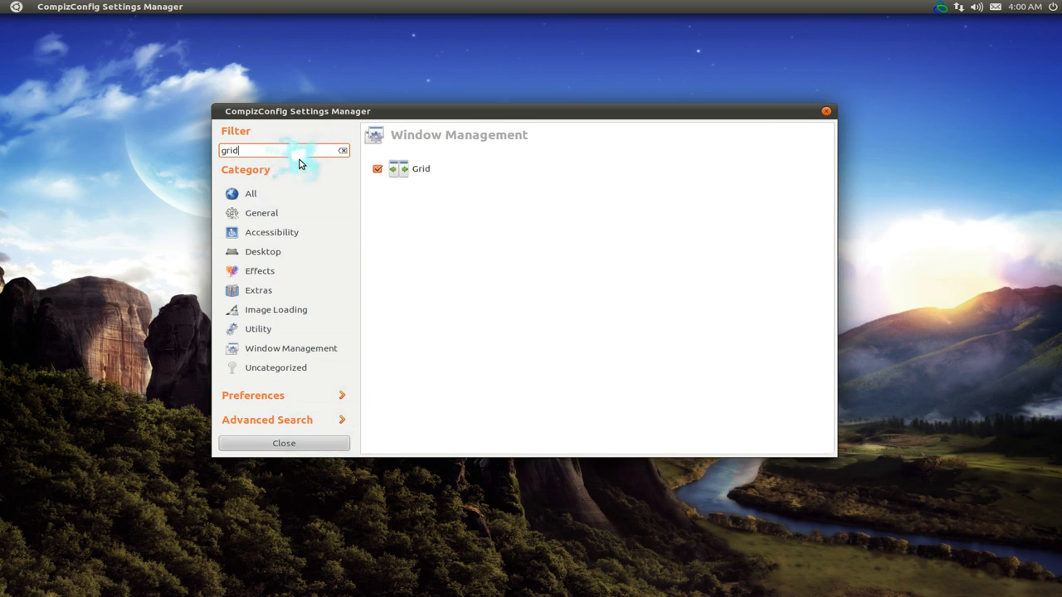
click(439, 166)
click(424, 139)
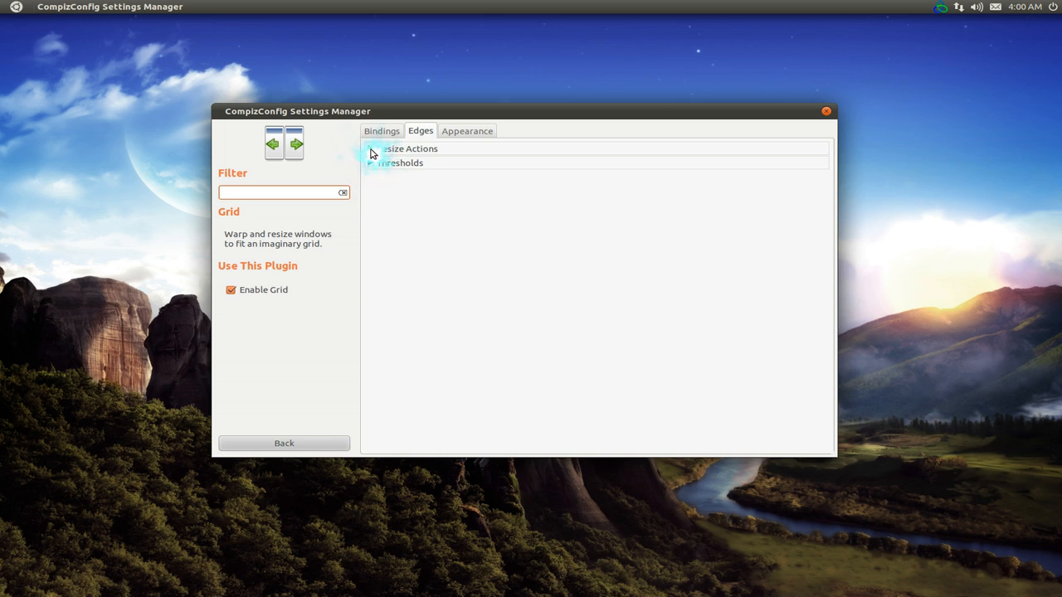
click(371, 151)
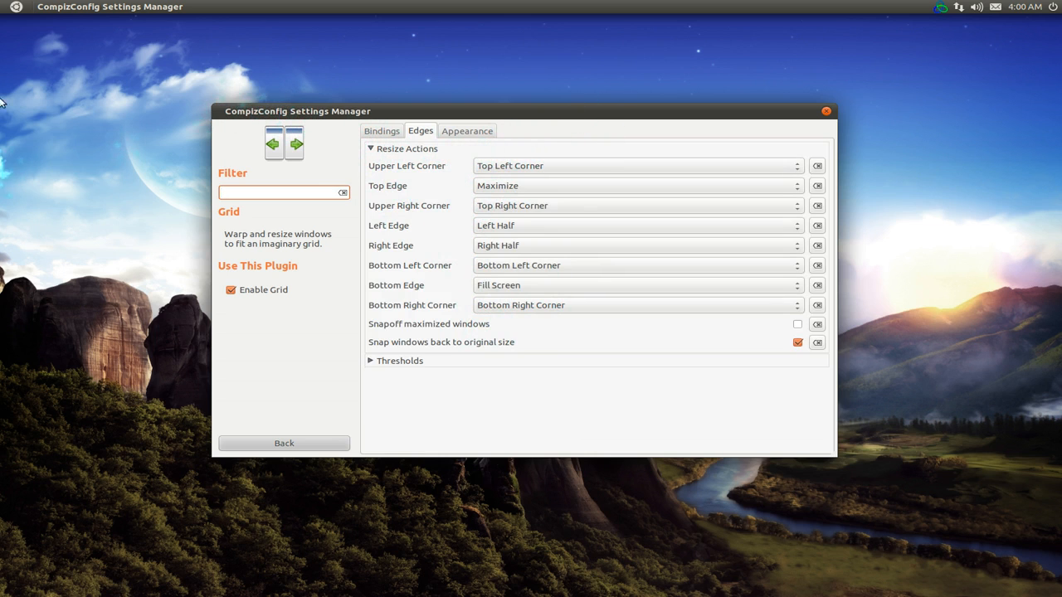
- Bring back the Programs file window, minimize the settings window, and snap the file window to the right half of the desktop
click(16, 35)
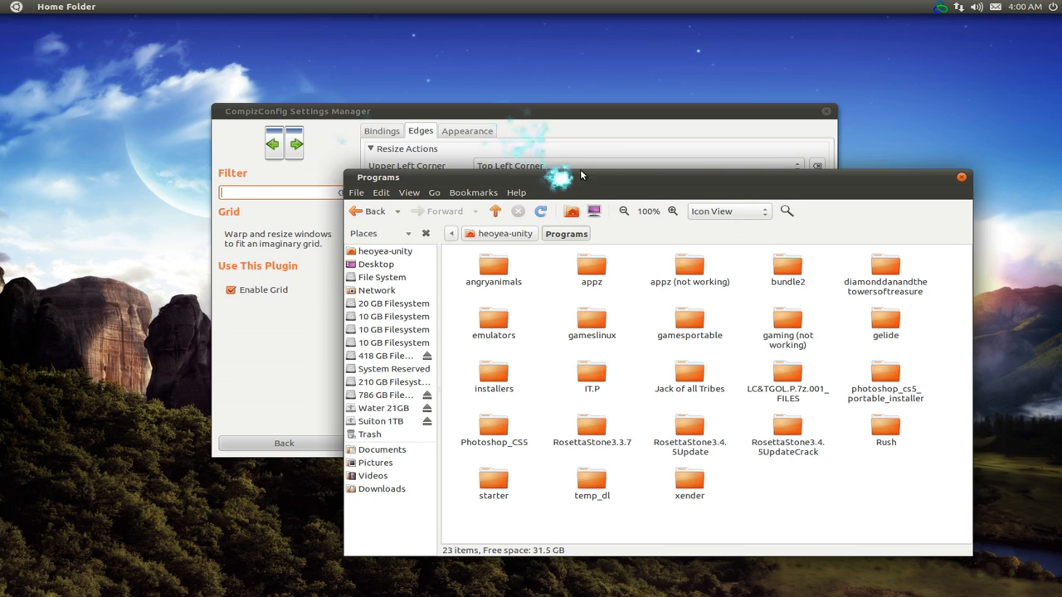
middle_click(673, 113)
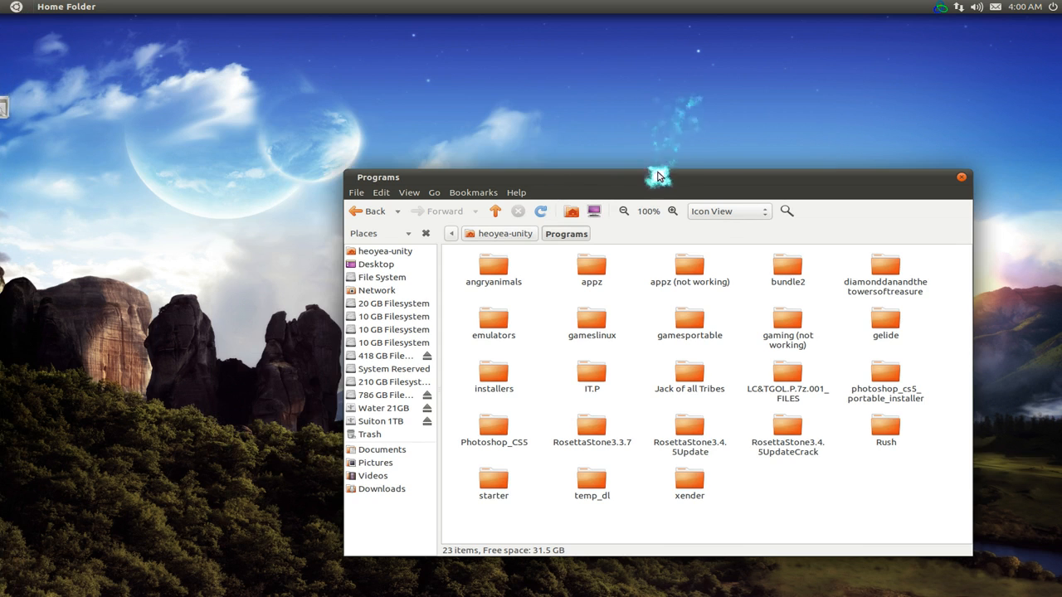
drag(658, 176, 1059, 170)
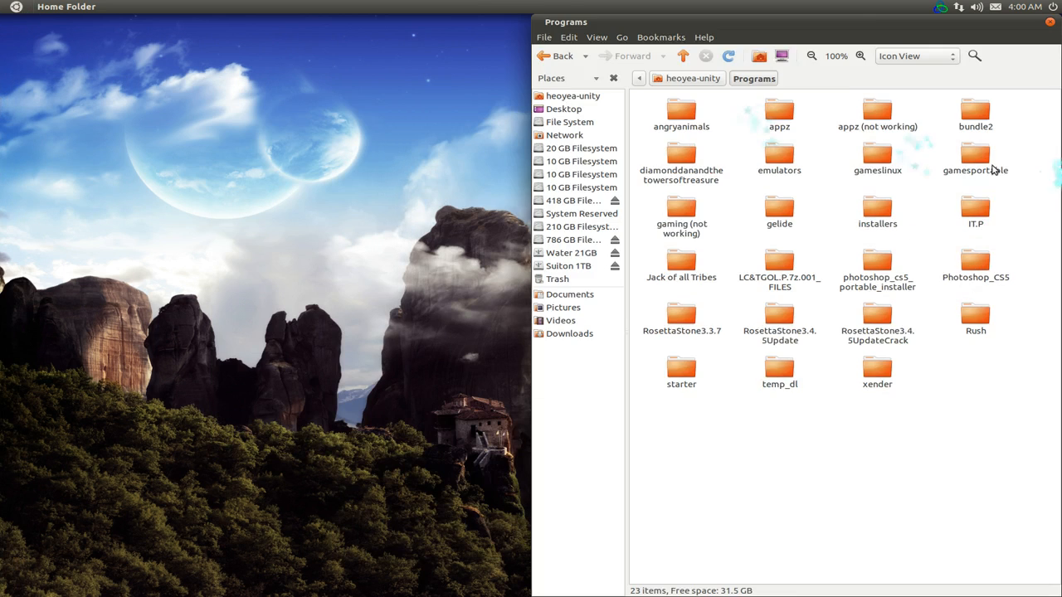
- Snap the Programs window to the desktop's upper-right and lower-right quarters, and return it to its original size near the desktop's centre
drag(839, 24, 1059, 2)
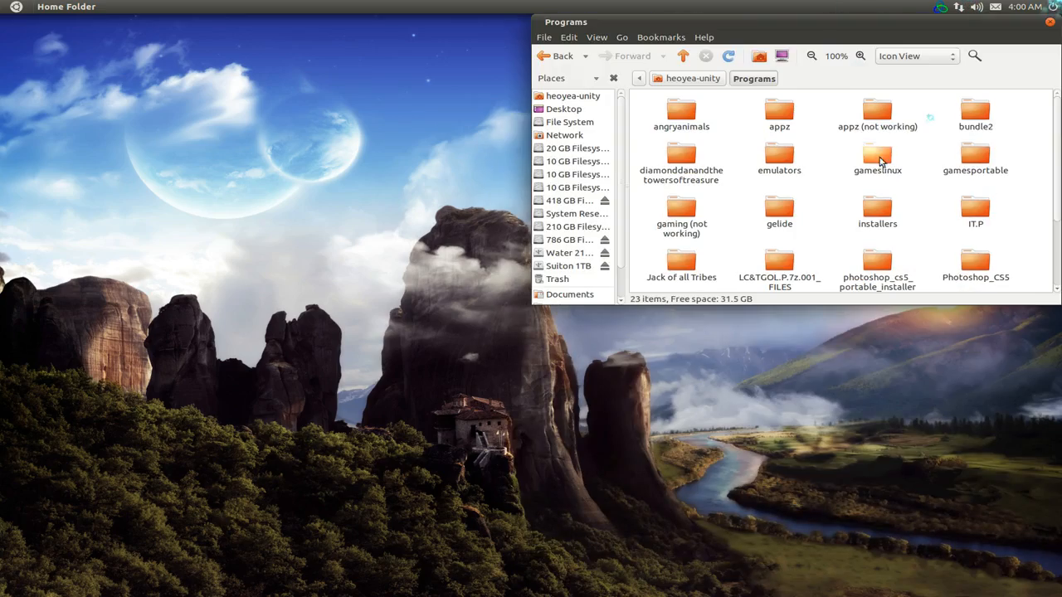
drag(830, 23, 1047, 588)
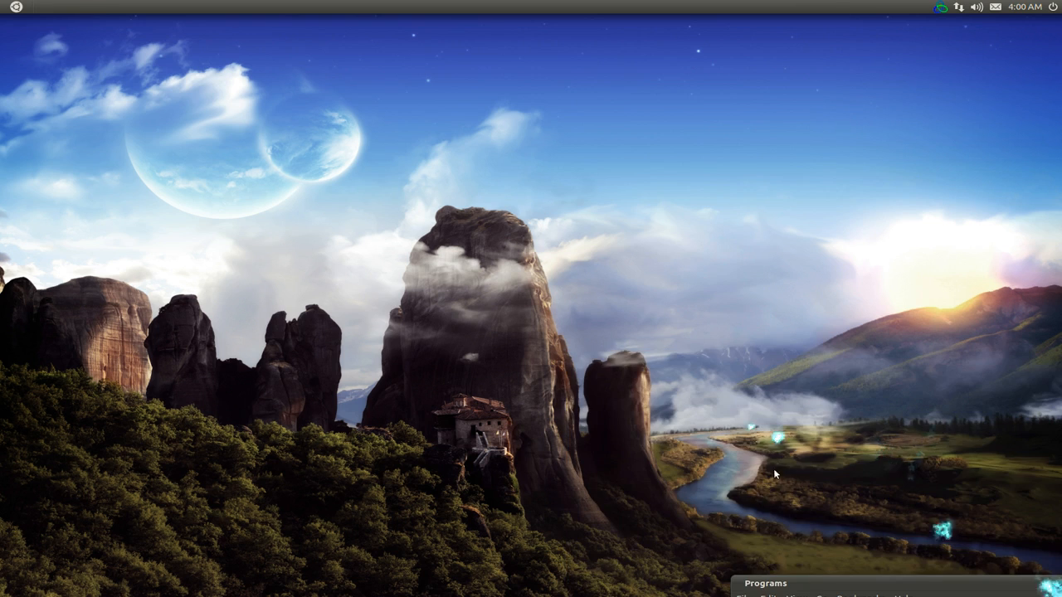
drag(792, 585, 1061, 595)
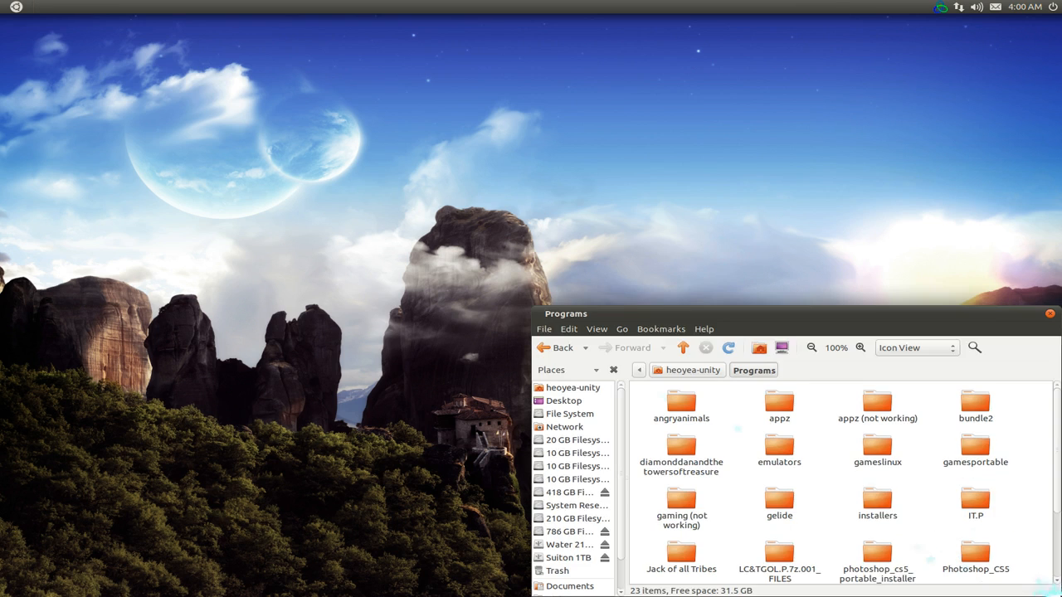
double_click(688, 320)
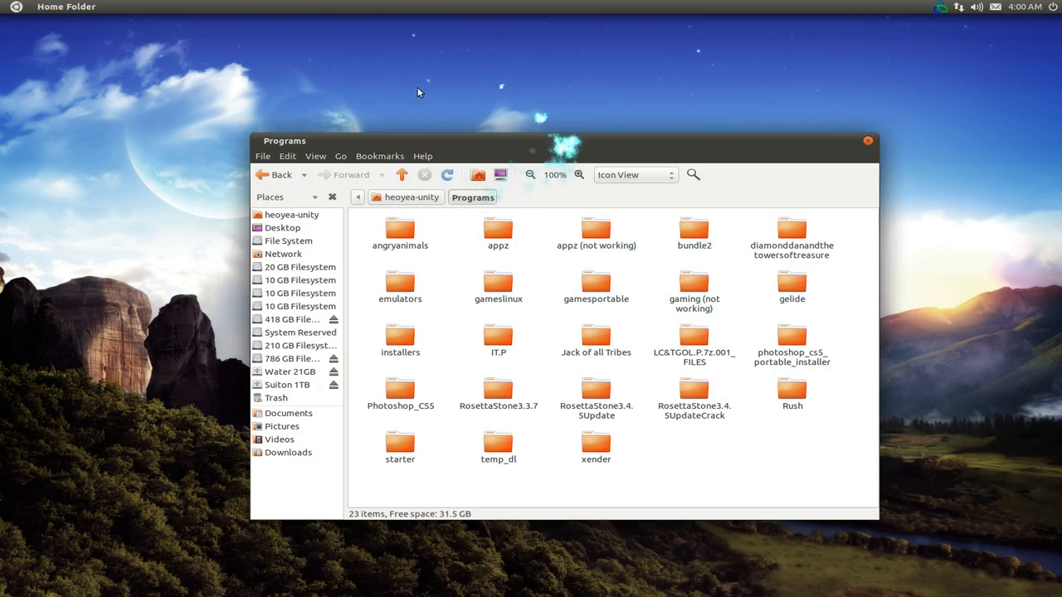
- Bring the settings window to the front, leave the Grid plugin, and clear the plugin filter
mouse_move(2, 33)
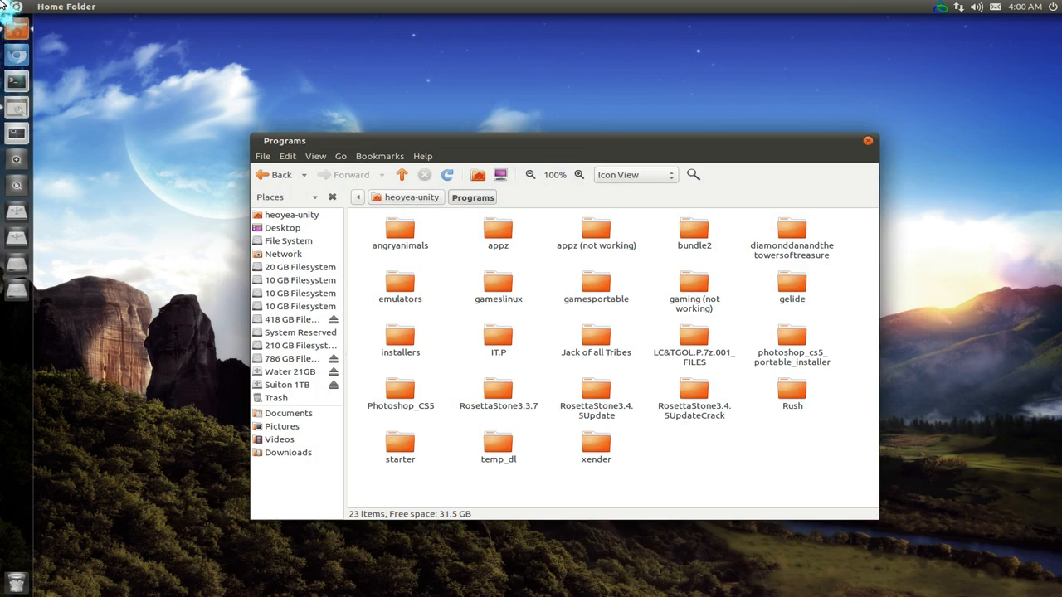
click(14, 110)
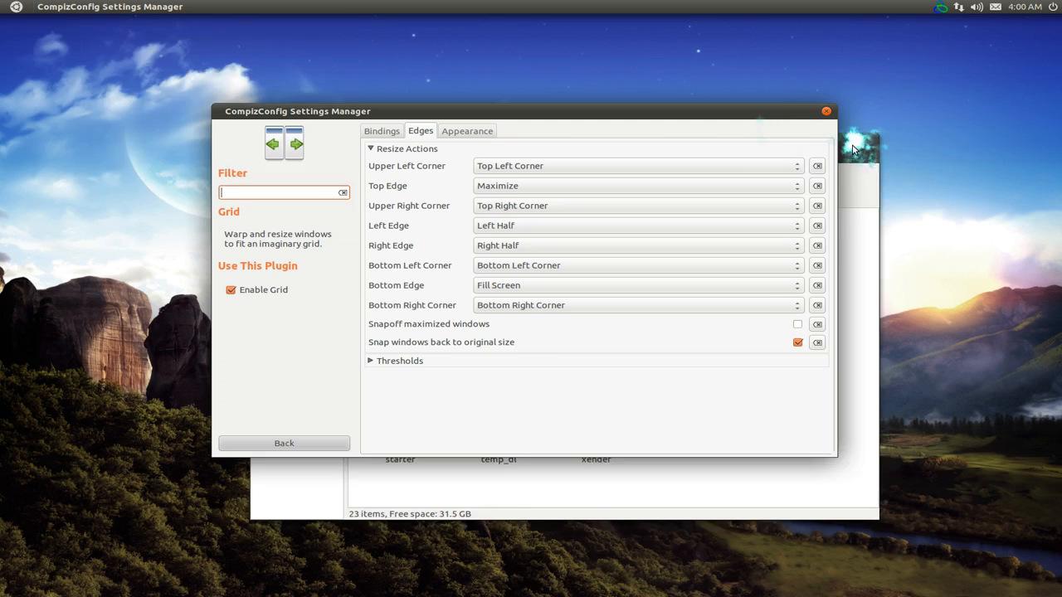
click(278, 442)
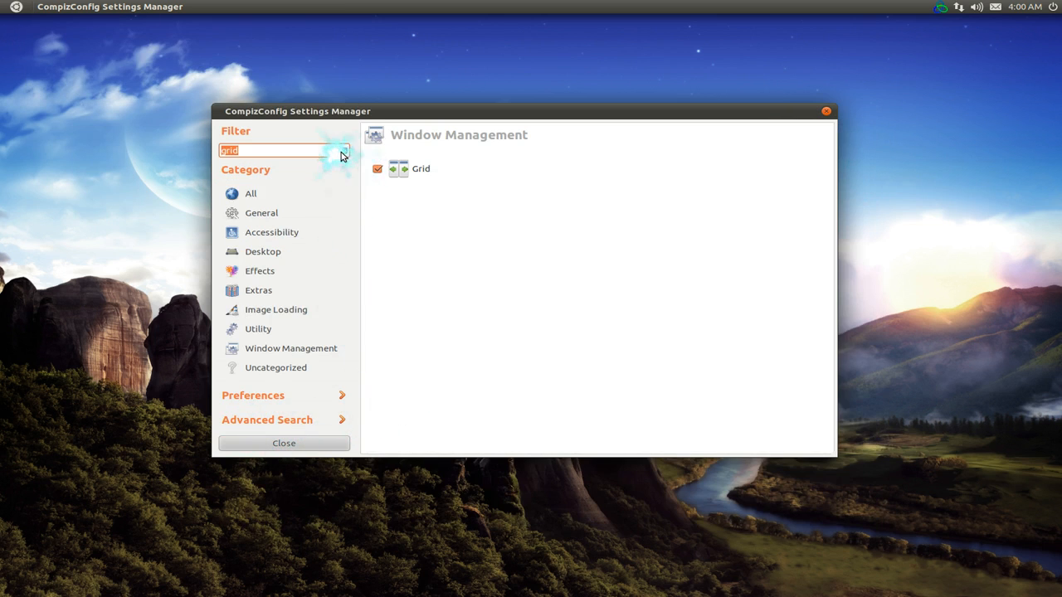
click(342, 151)
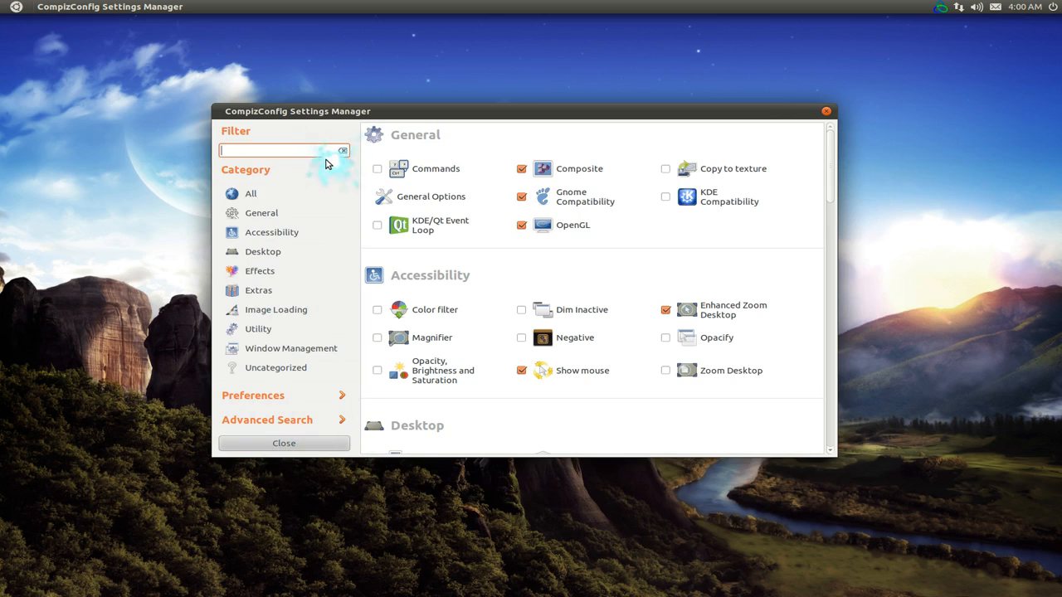
- Open a new home folder window to test where it is placed, and move the Programs window around before closing it
mouse_move(15, 31)
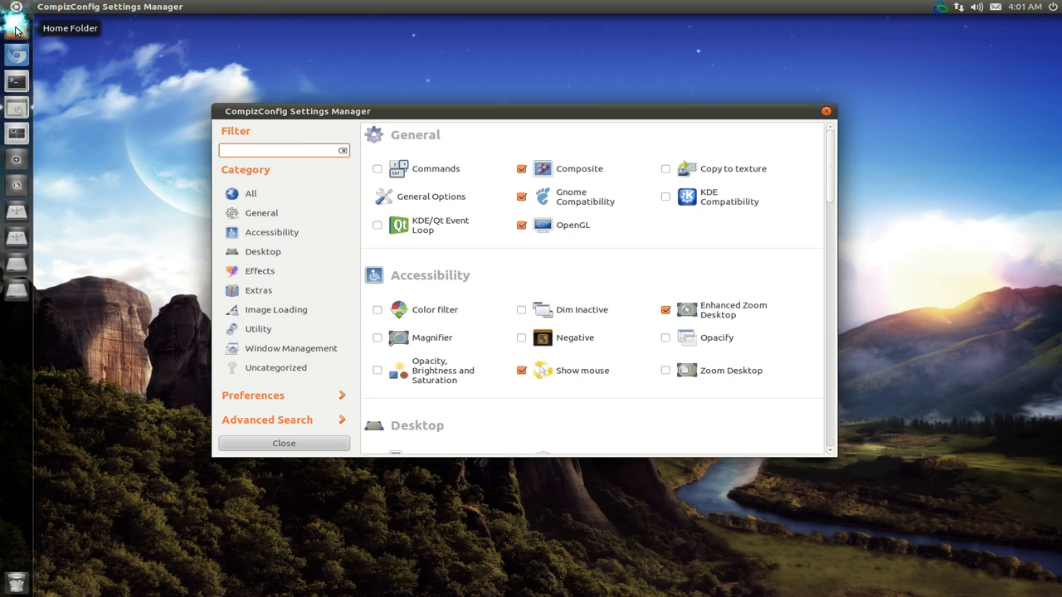
click(15, 31)
drag(290, 141, 59, 27)
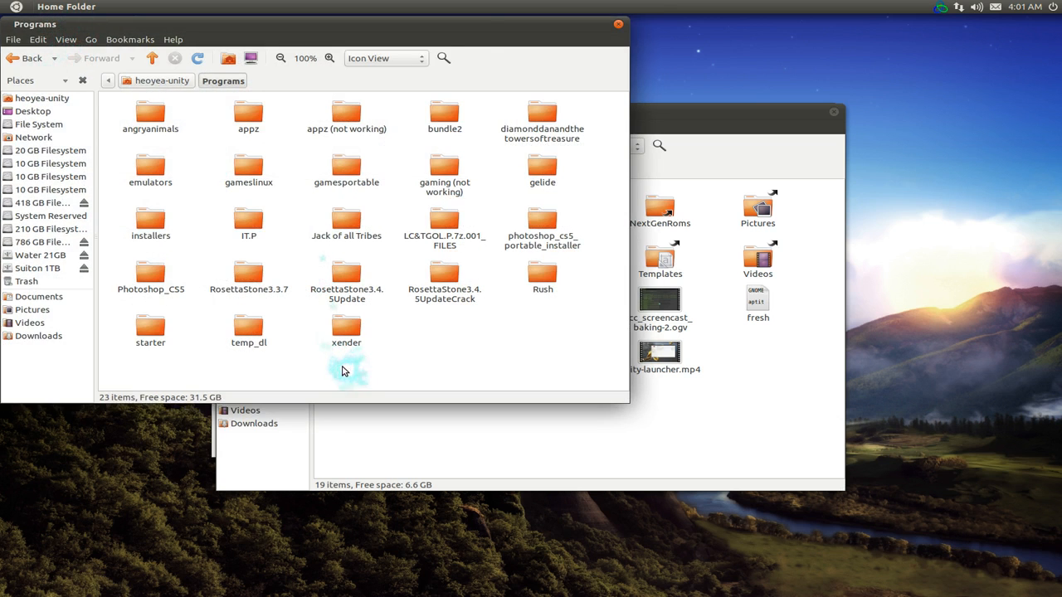
drag(453, 24, 622, 136)
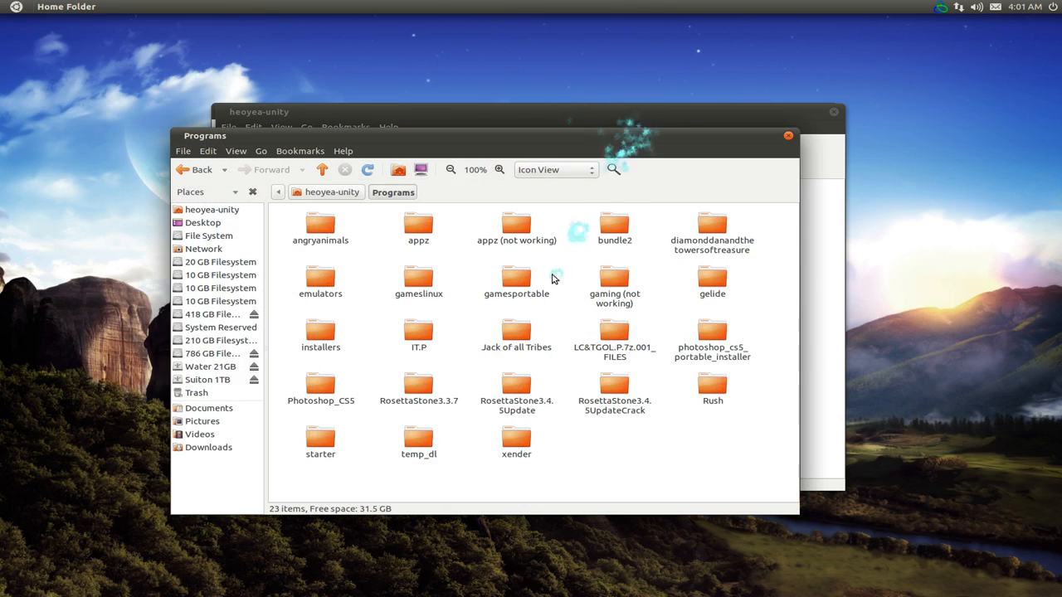
click(788, 136)
- Move the home folder window slightly lower, open its Programs folder, and dismiss the file window
drag(753, 118, 772, 171)
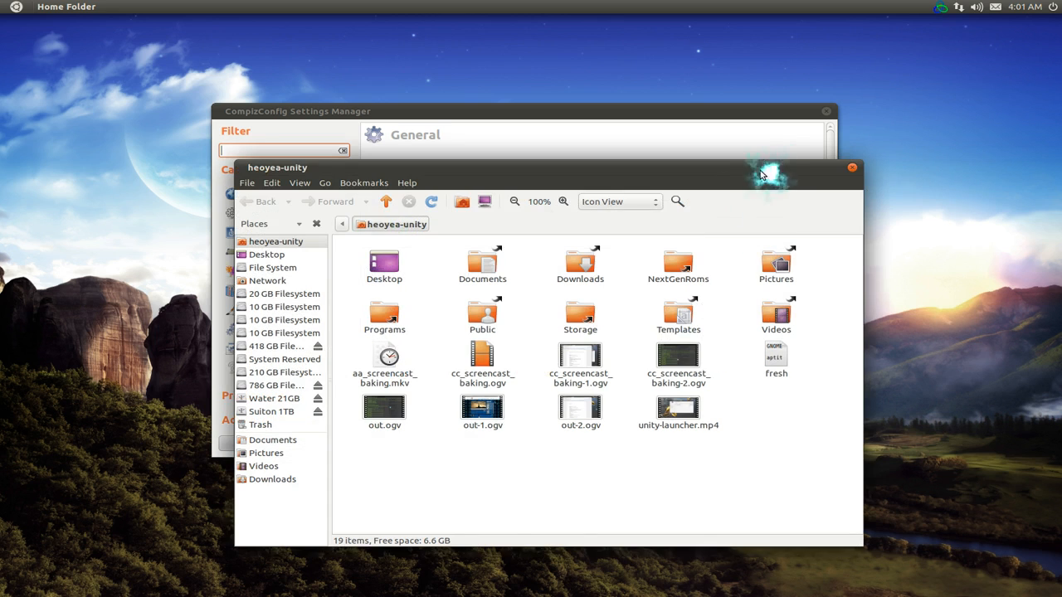
double_click(384, 315)
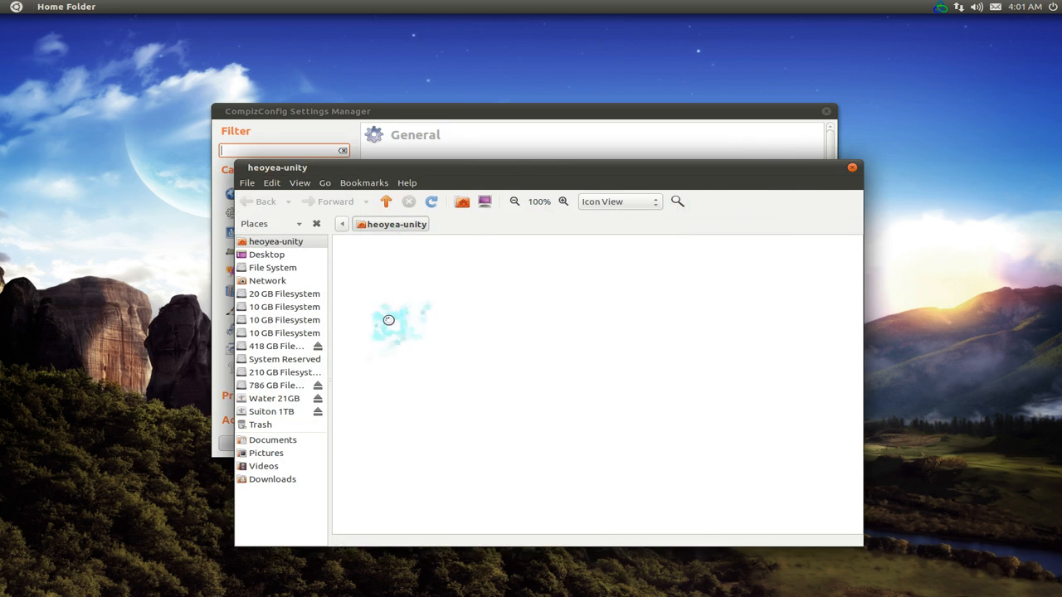
double_click(635, 172)
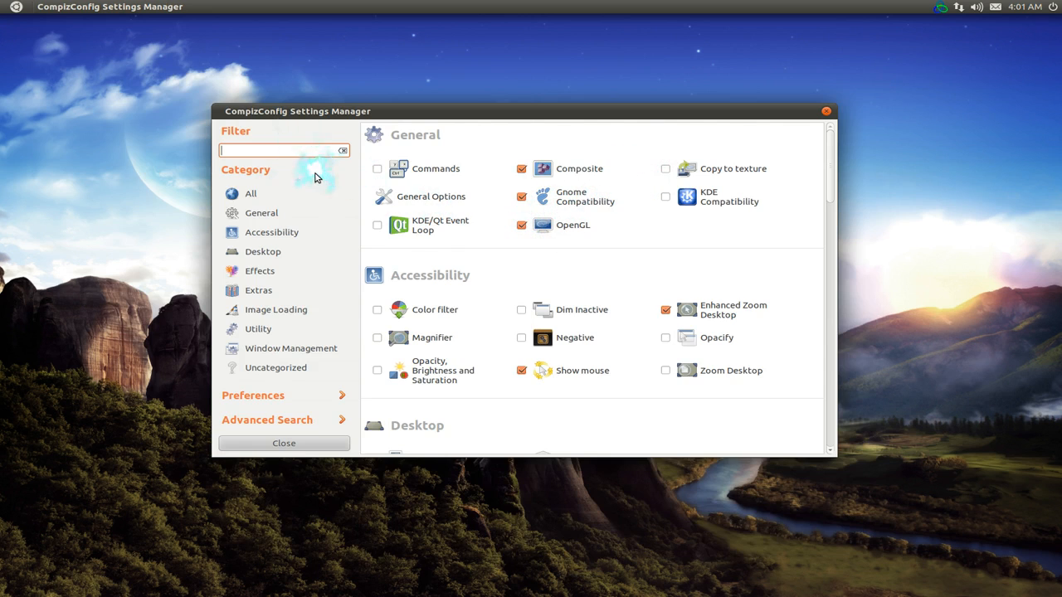
- Filter the plugins by "plac", set the Place Windows plugin's Placement Mode to Centered, and return to the unfiltered plugin list
text(plac)
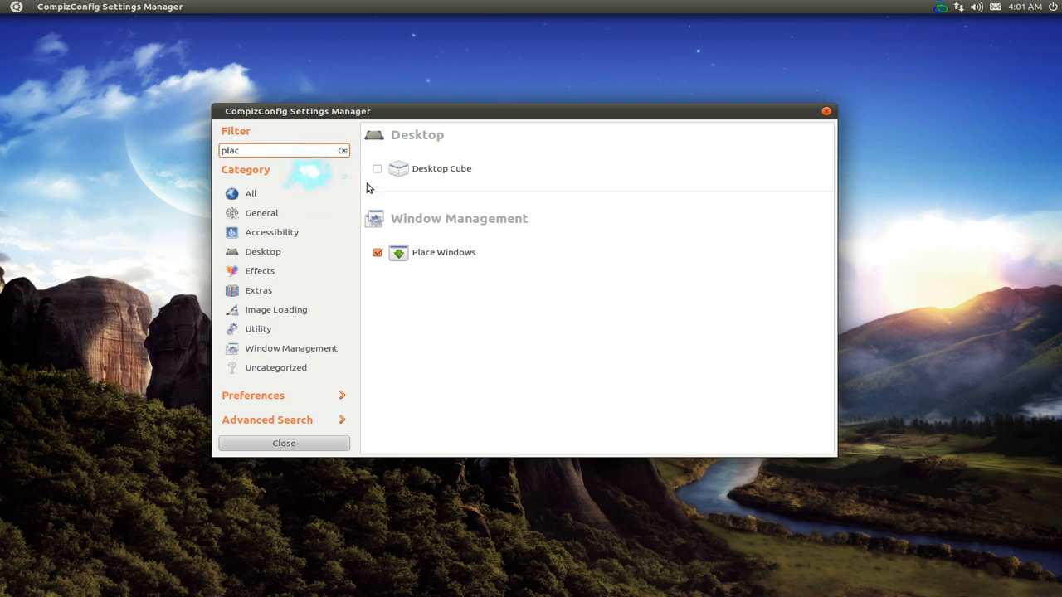
click(453, 261)
click(543, 177)
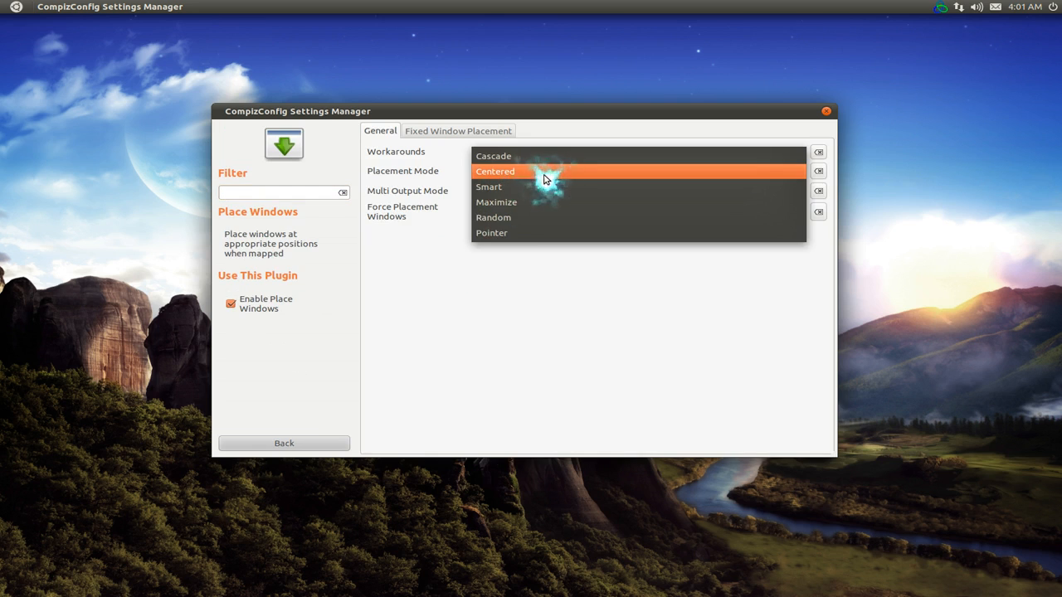
click(545, 178)
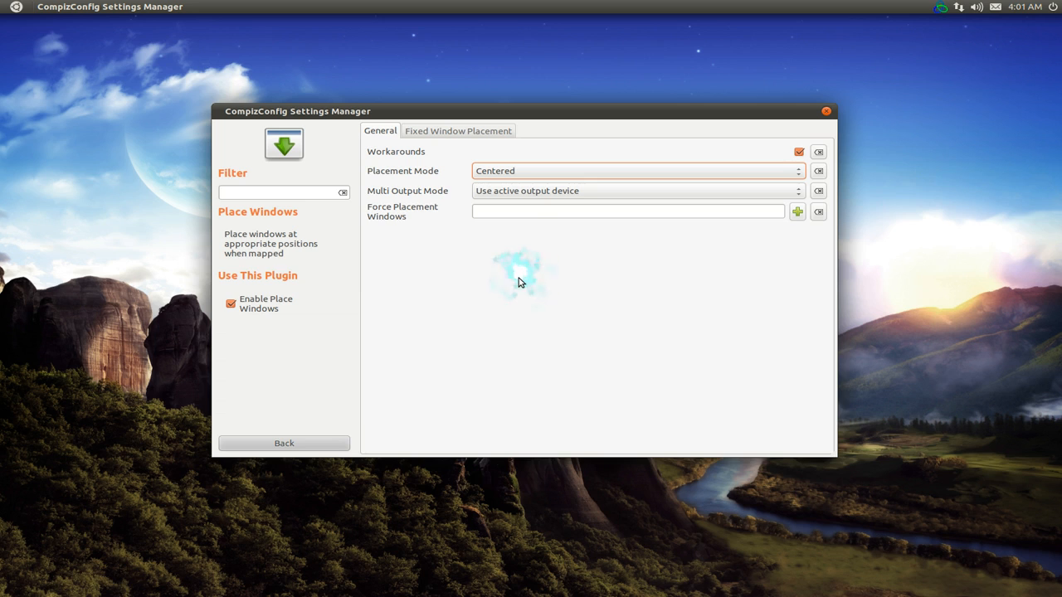
click(330, 446)
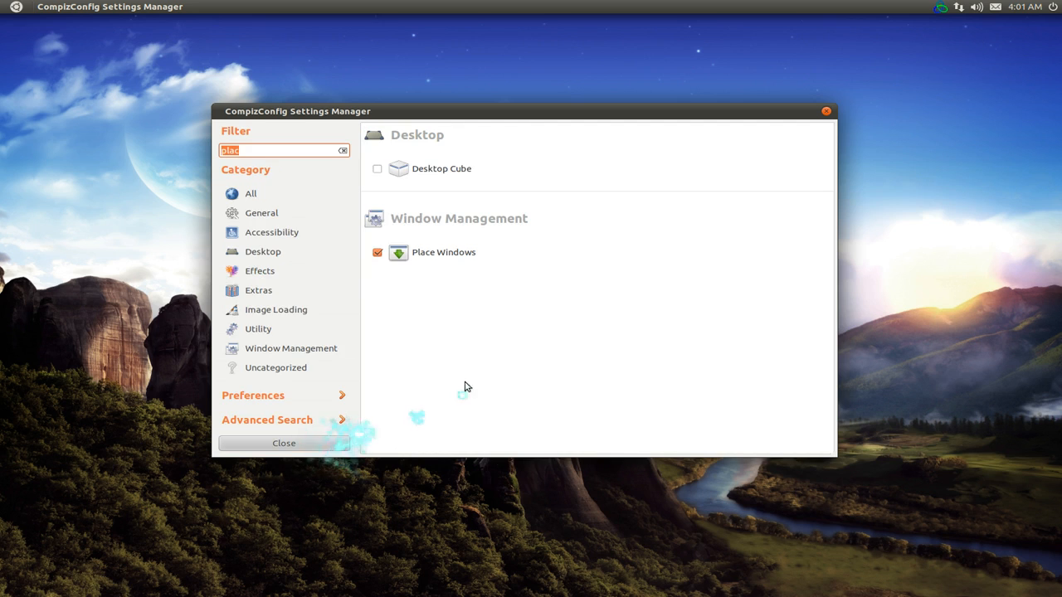
click(343, 151)
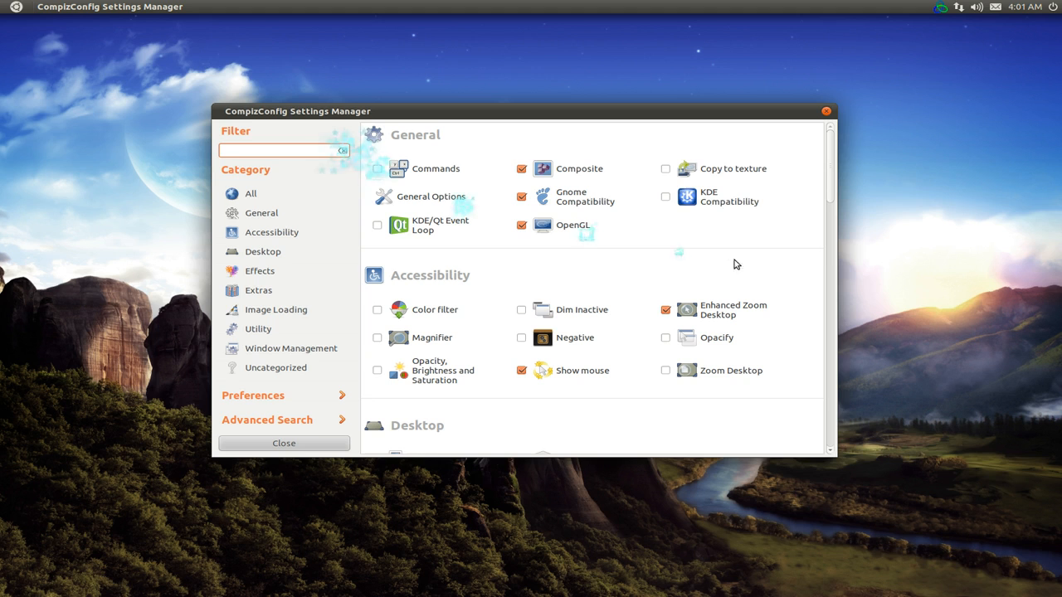
- Look through the full plugin list down to the Window Management and Uncategorized sections, and return to its beginning
drag(828, 156, 786, 407)
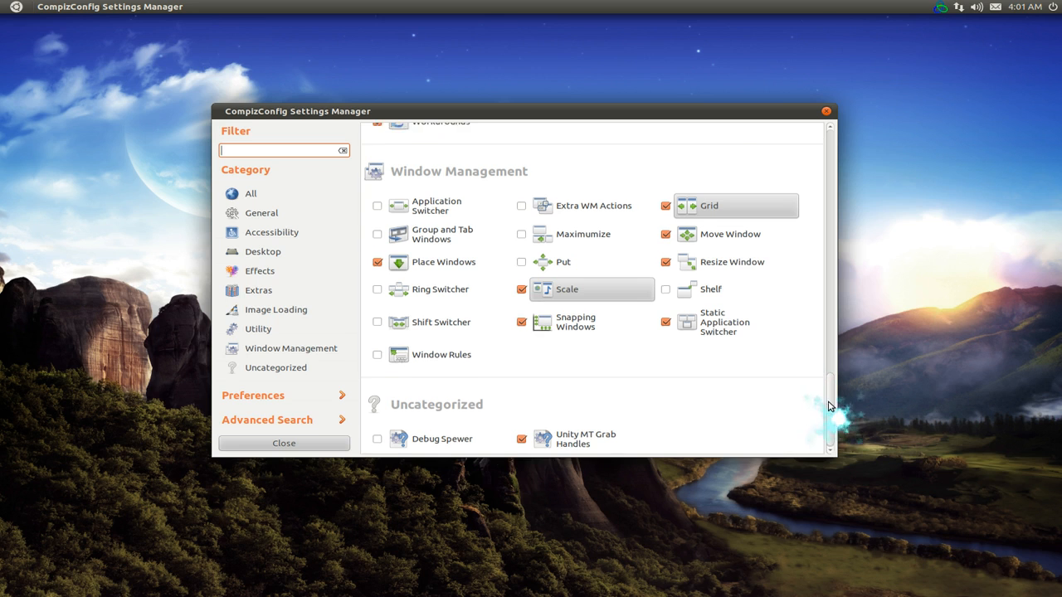
drag(834, 421, 828, 404)
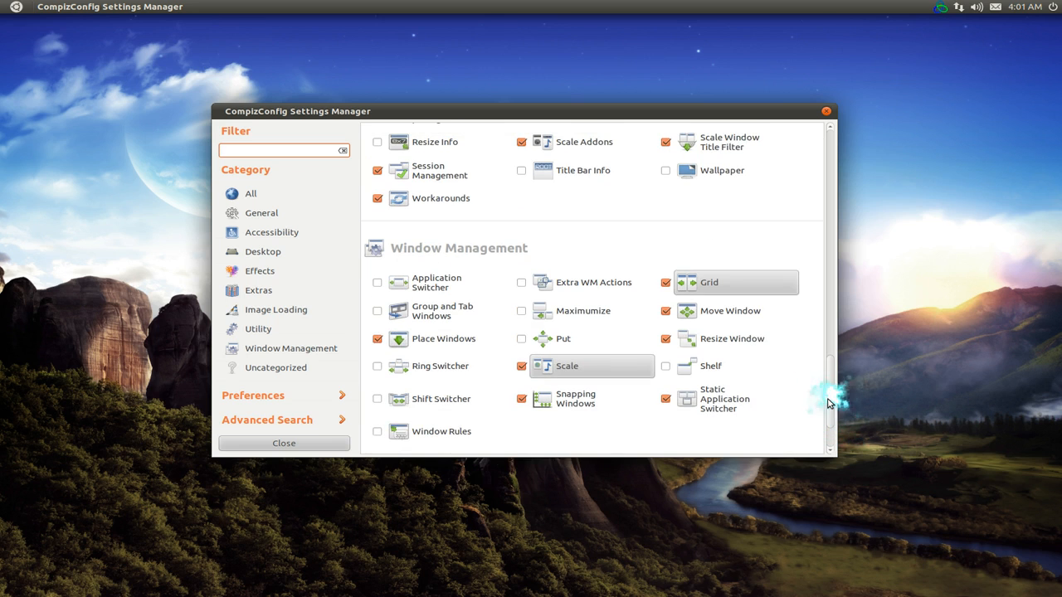
drag(829, 404, 816, 167)
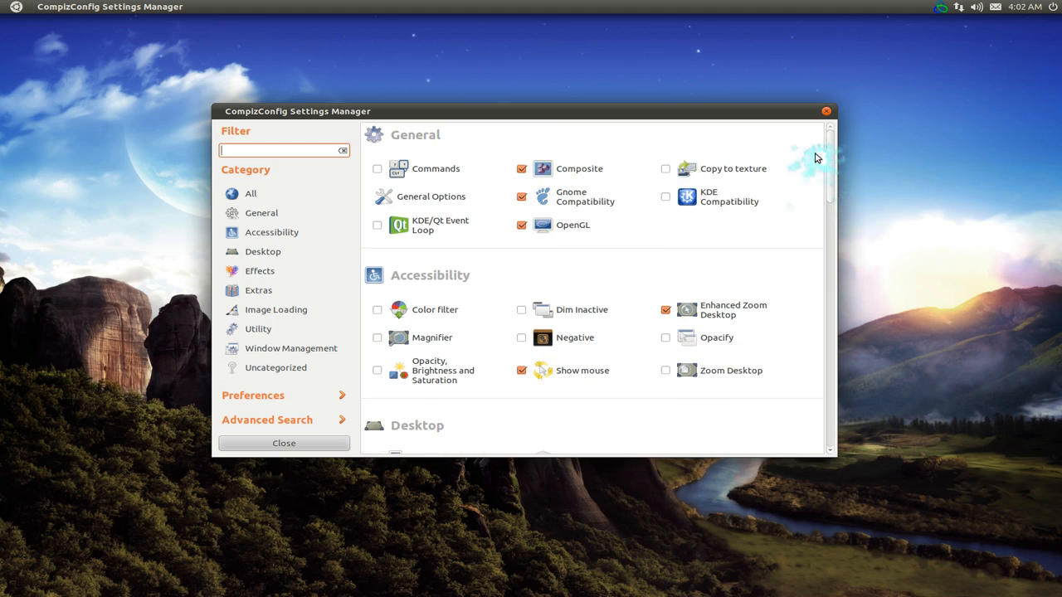